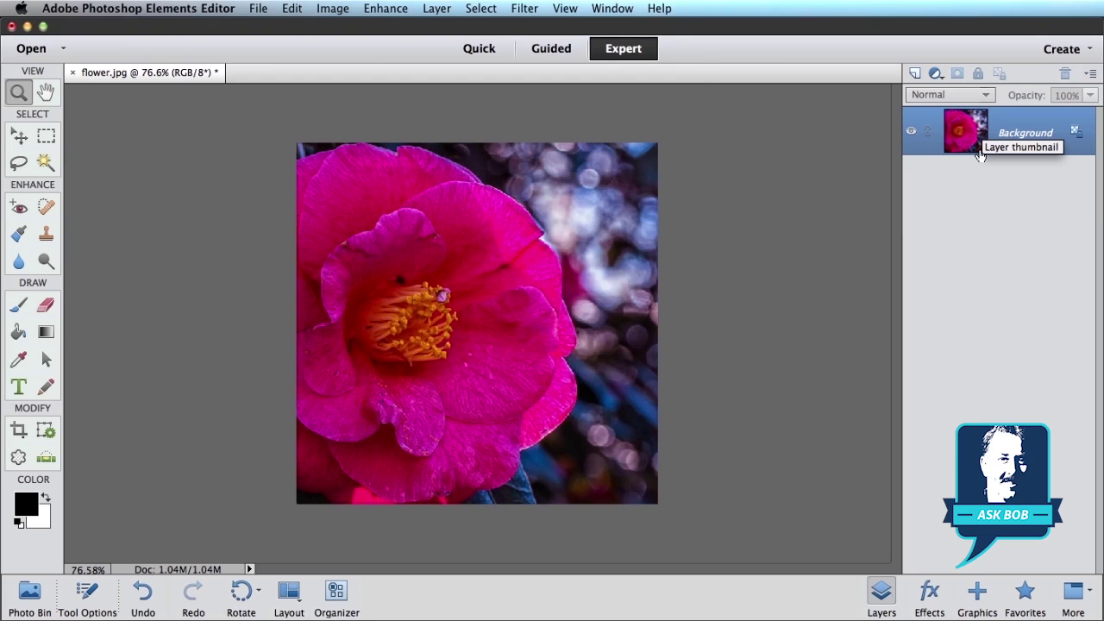
# - Add an empty Layer 1 and set up a 13 px round Default Brushes preset painting black
pyautogui.click(914, 76)
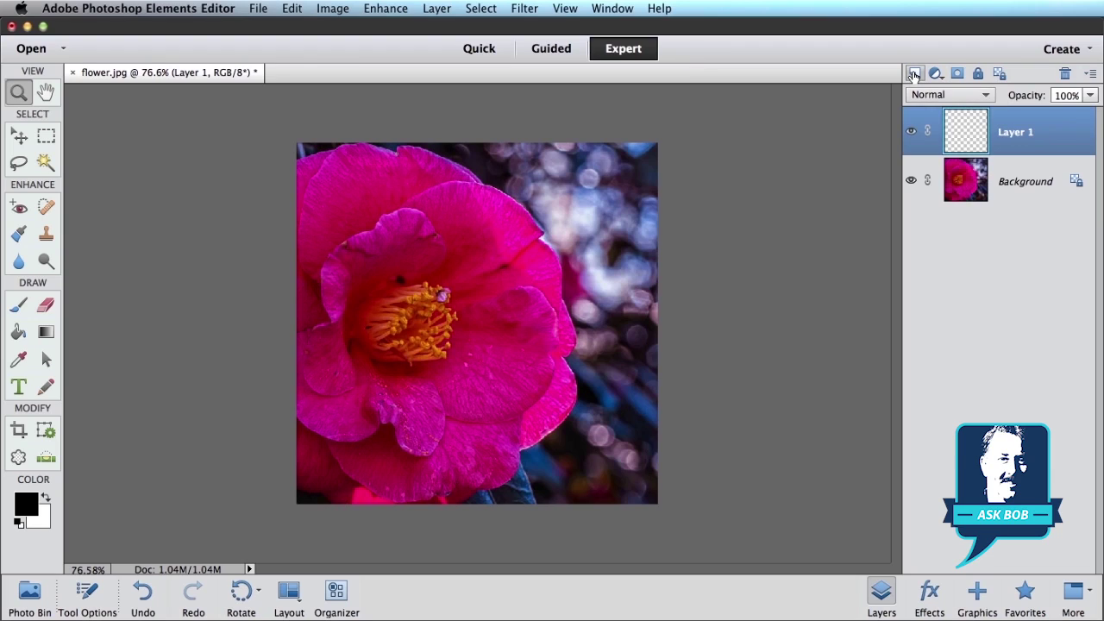
pyautogui.click(19, 527)
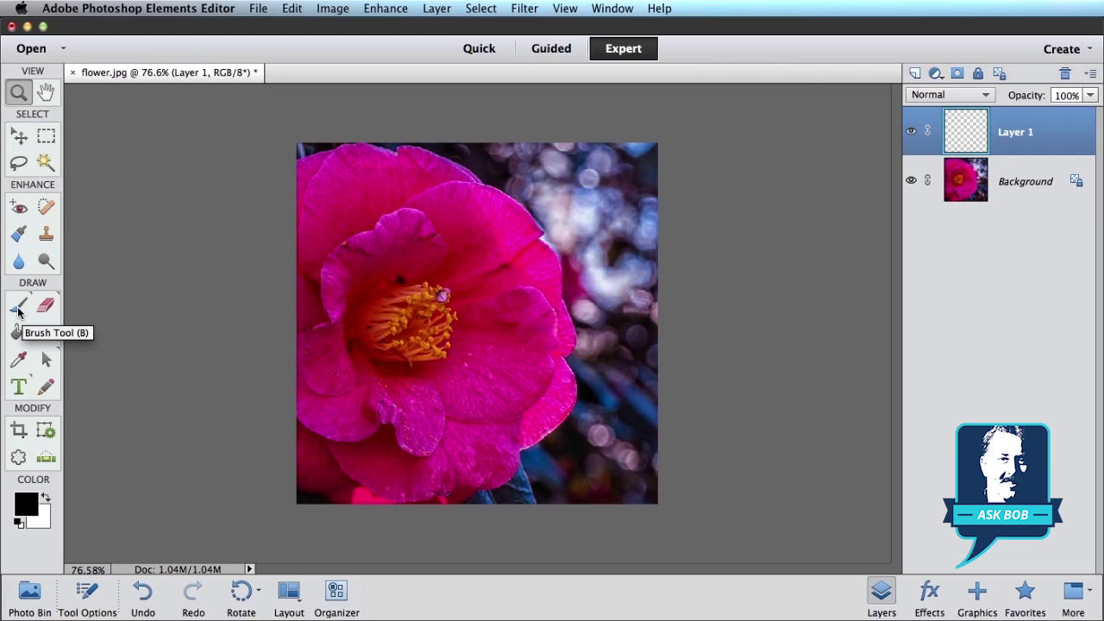
pyautogui.click(18, 311)
pyautogui.click(88, 593)
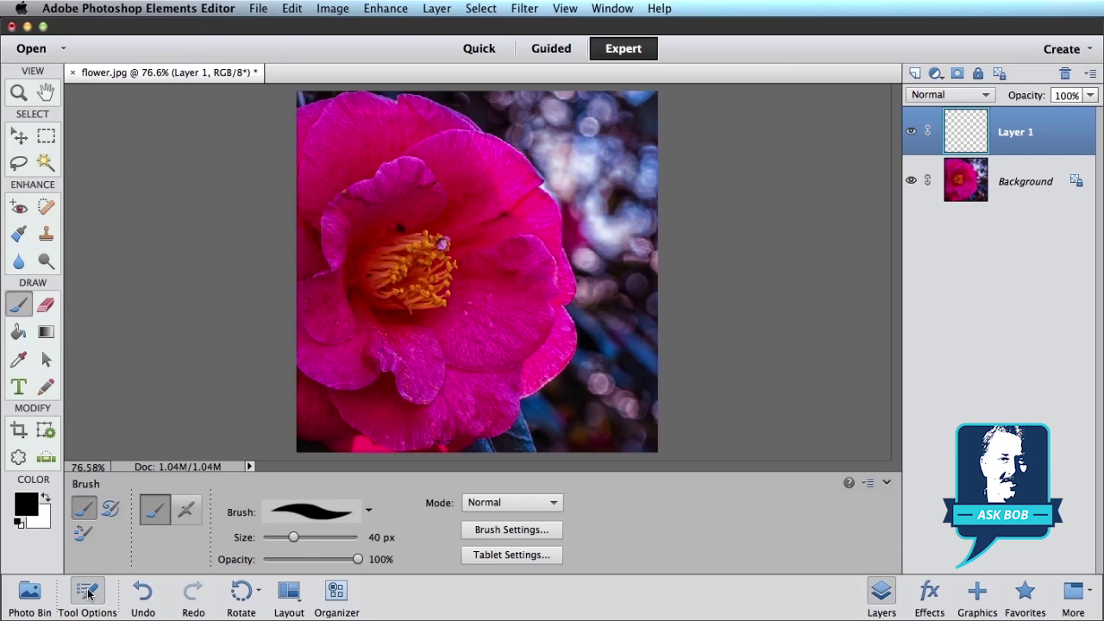
pyautogui.click(370, 512)
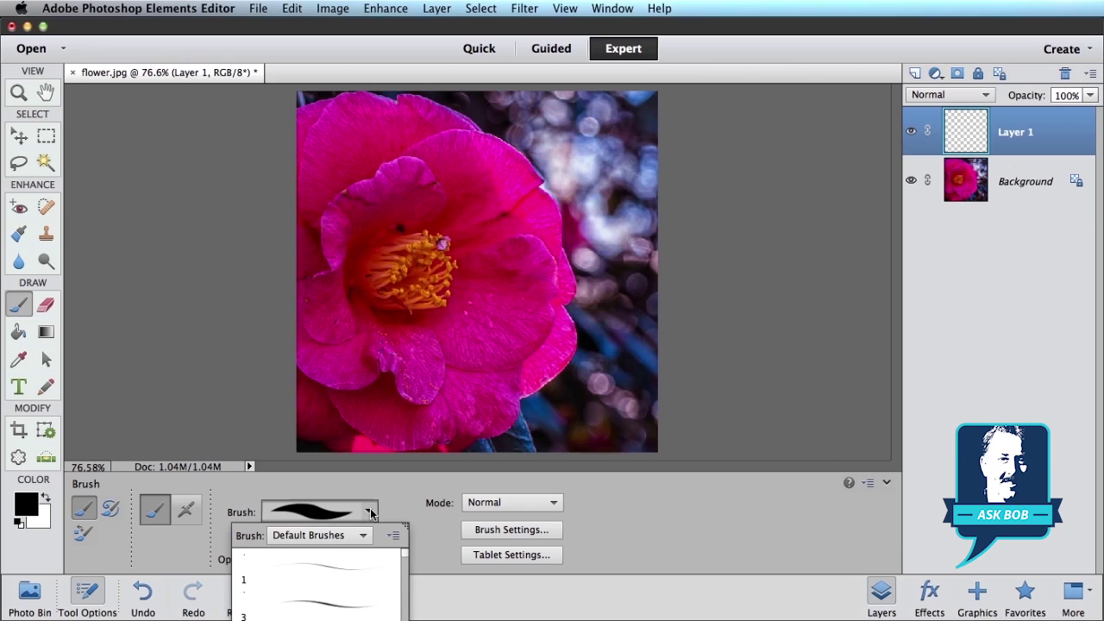
pyautogui.scroll(-5, 371, 574)
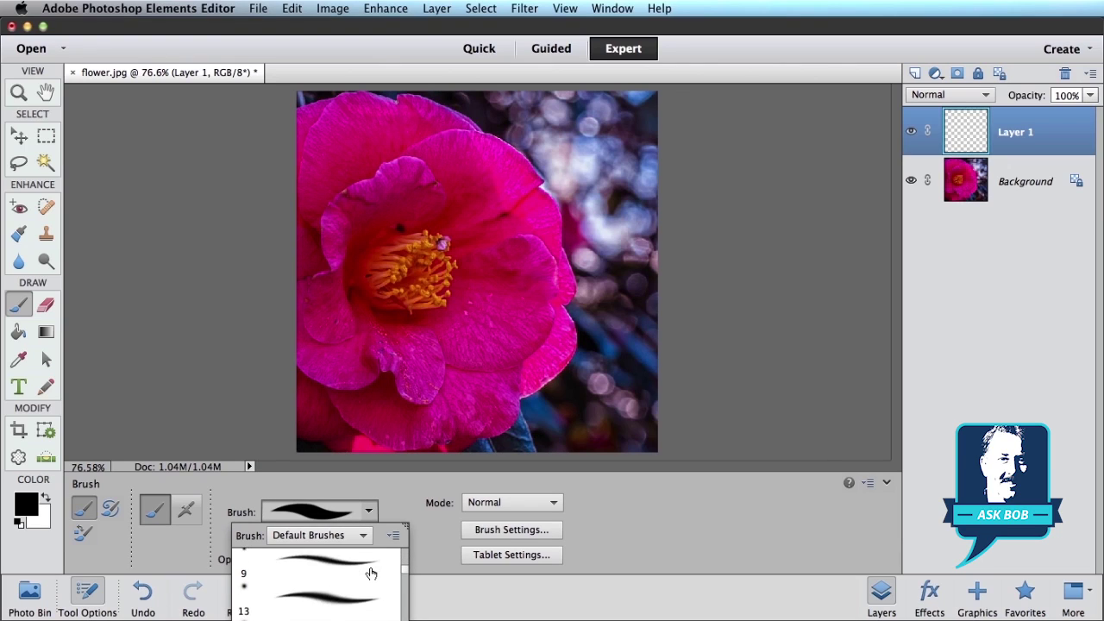
pyautogui.scroll(-3, 371, 574)
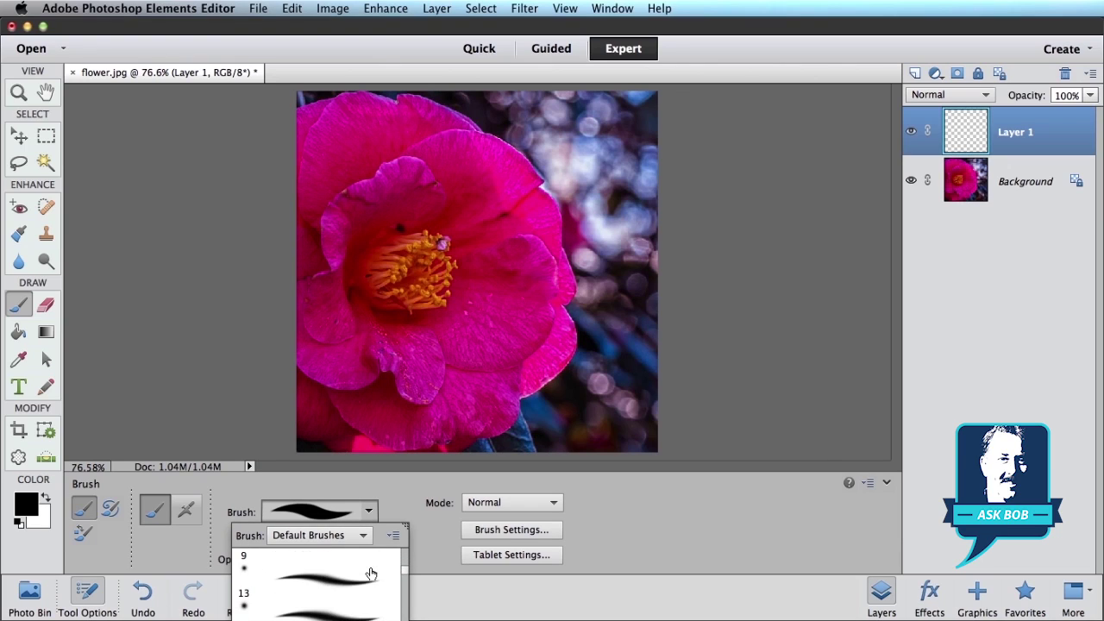
pyautogui.scroll(-3, 327, 588)
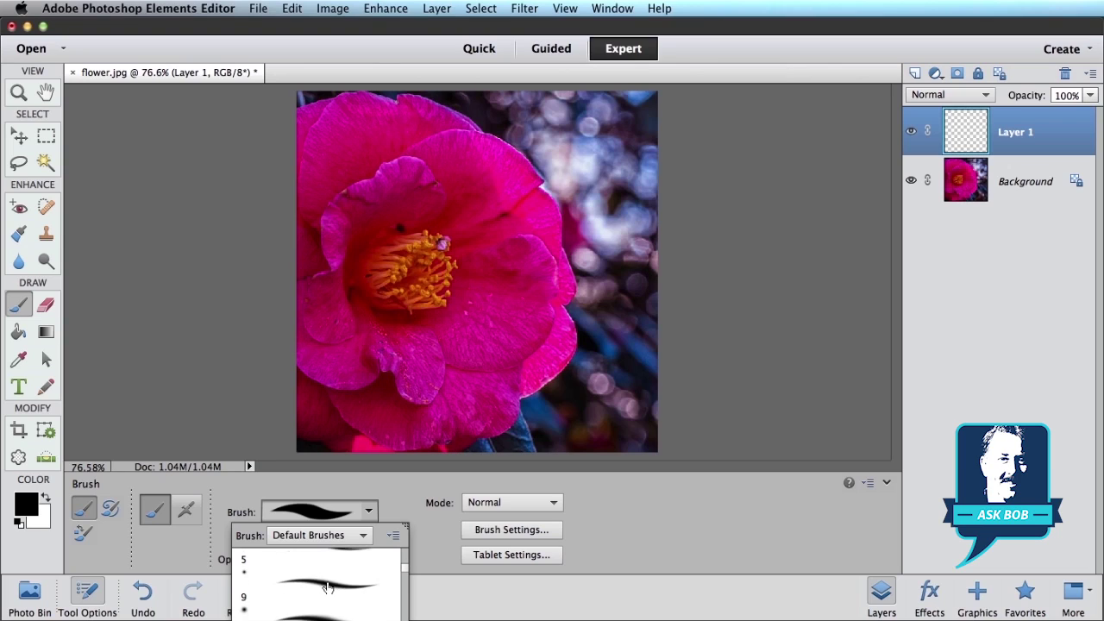
pyautogui.click(328, 589)
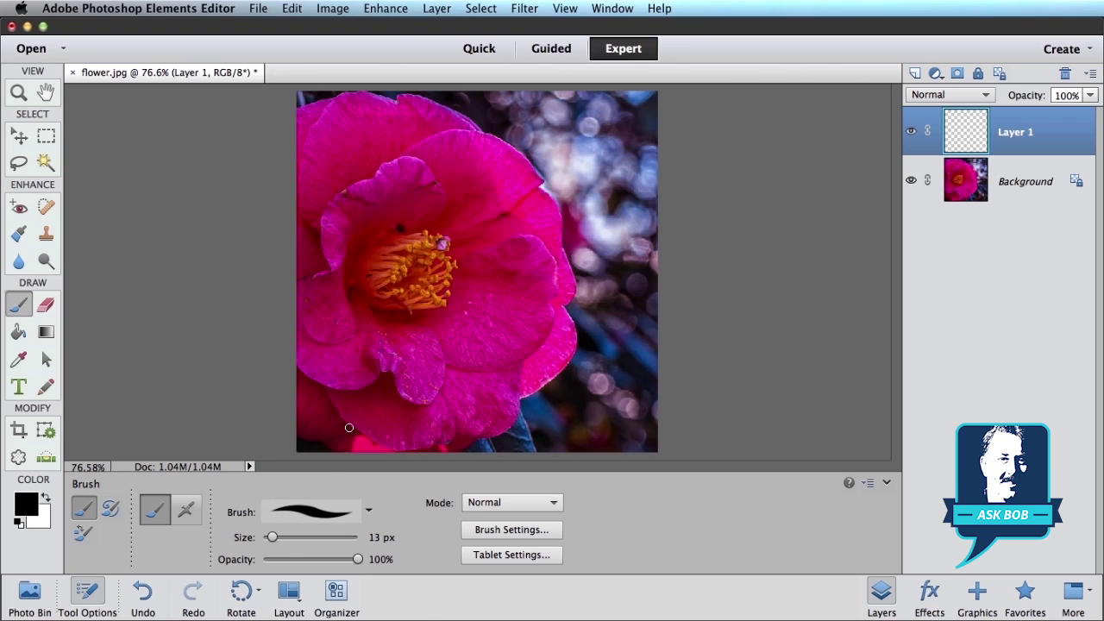
# - At 42 px brush size, paint seven black dots across the flower petals
pyautogui.moveTo(275, 537); pyautogui.dragTo(295, 537)
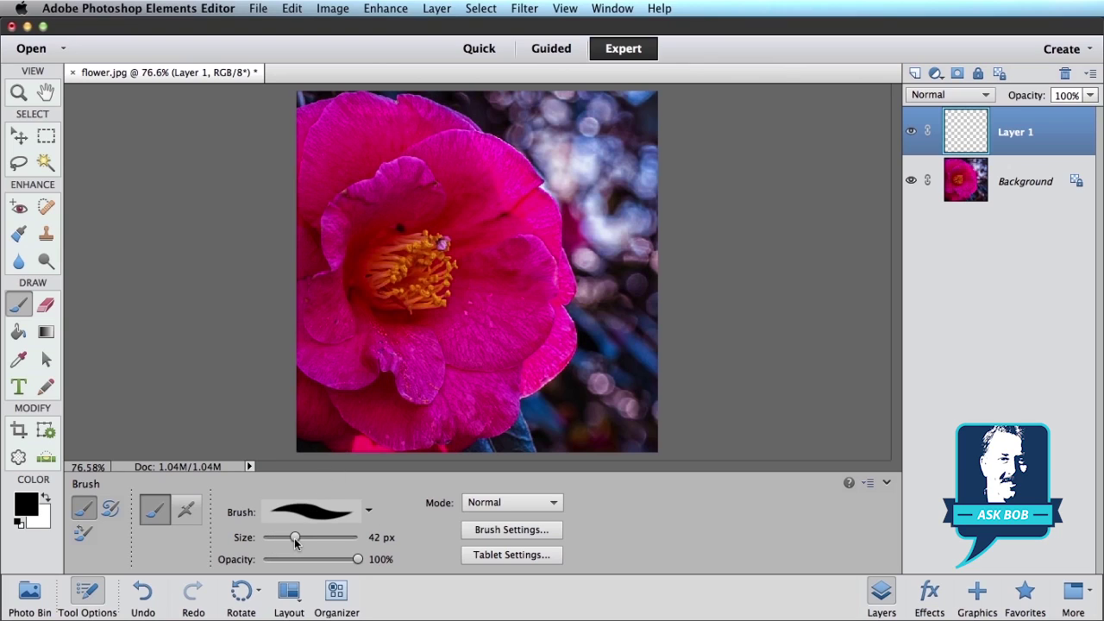
pyautogui.click(484, 353)
pyautogui.click(515, 274)
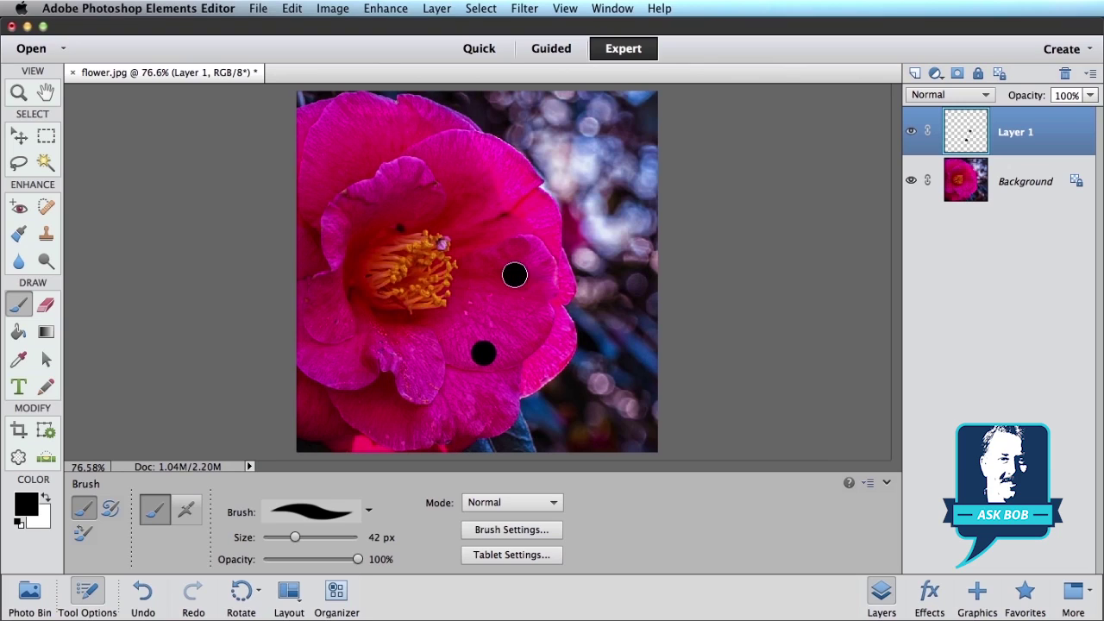
pyautogui.click(487, 204)
pyautogui.click(384, 177)
pyautogui.click(343, 150)
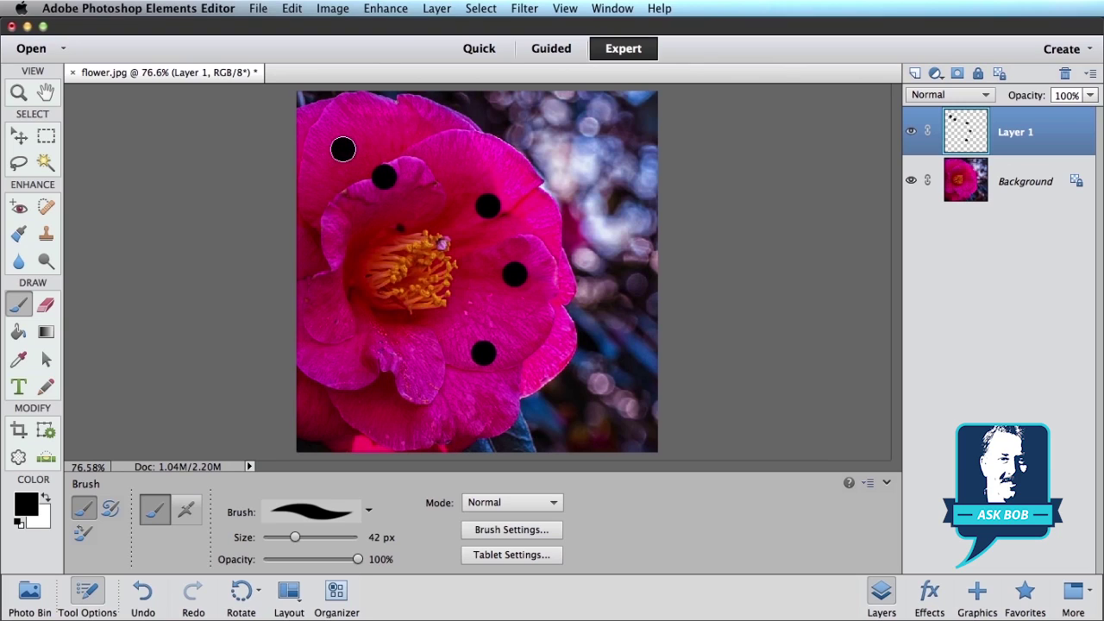
pyautogui.click(385, 366)
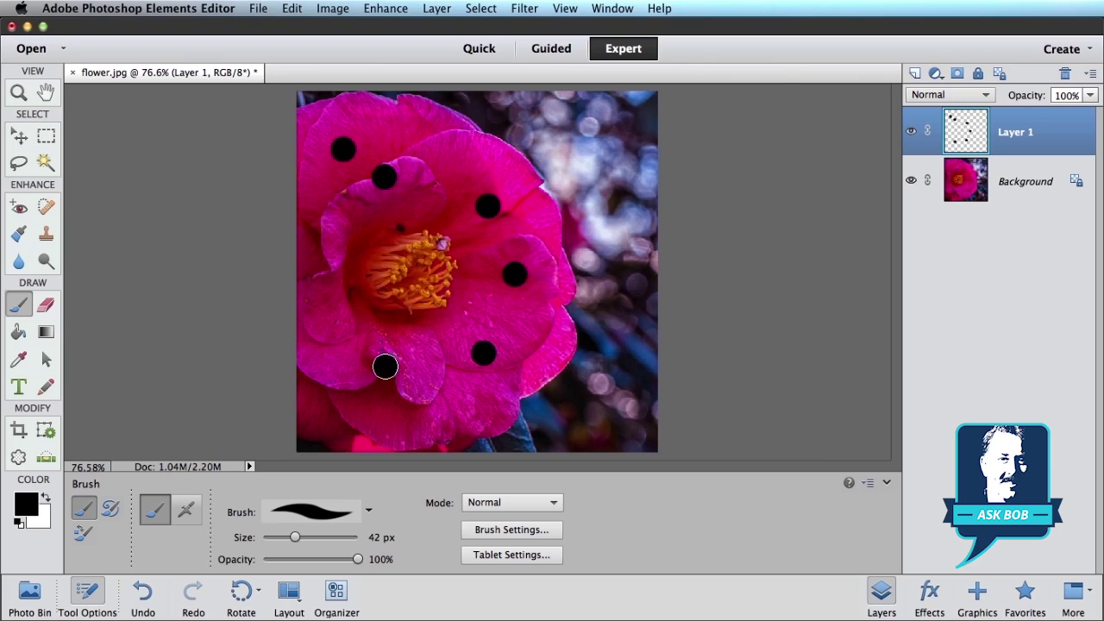
pyautogui.click(484, 401)
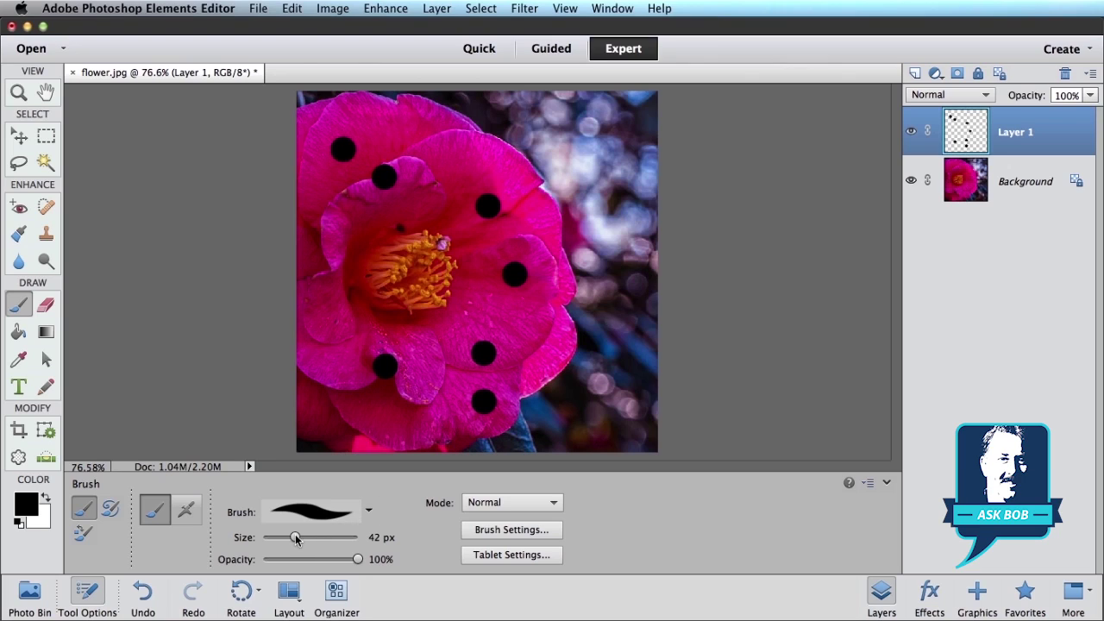
# - At 19 px brush size, add seven small black dots on the petals
pyautogui.moveTo(296, 538); pyautogui.dragTo(277, 540)
pyautogui.click(526, 317)
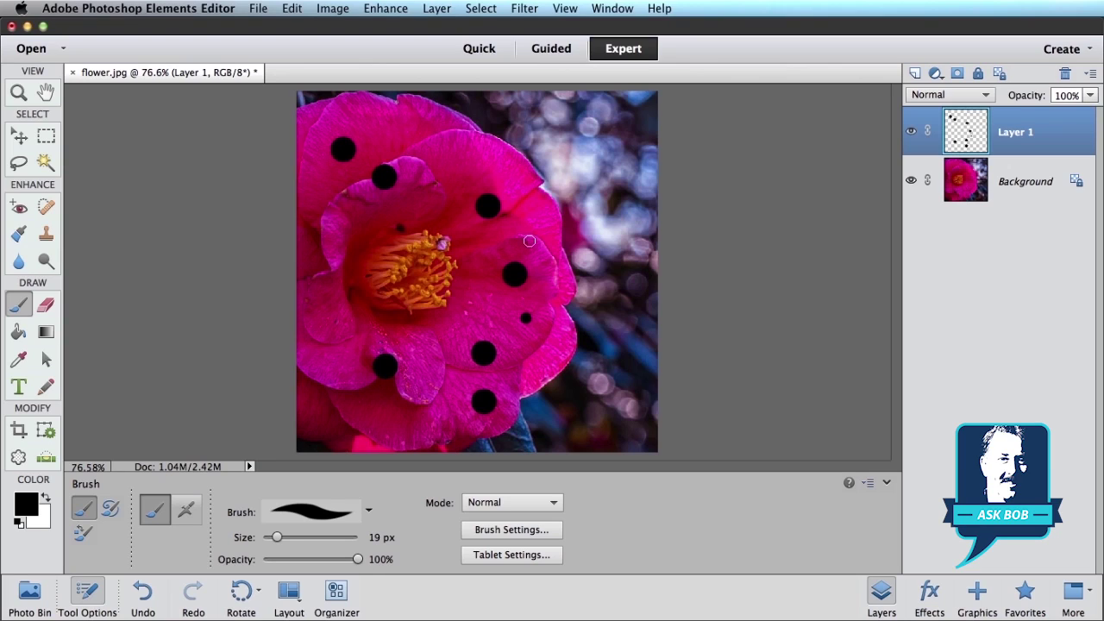
pyautogui.click(530, 242)
pyautogui.click(483, 295)
pyautogui.click(453, 196)
pyautogui.click(416, 149)
pyautogui.click(422, 209)
pyautogui.click(458, 171)
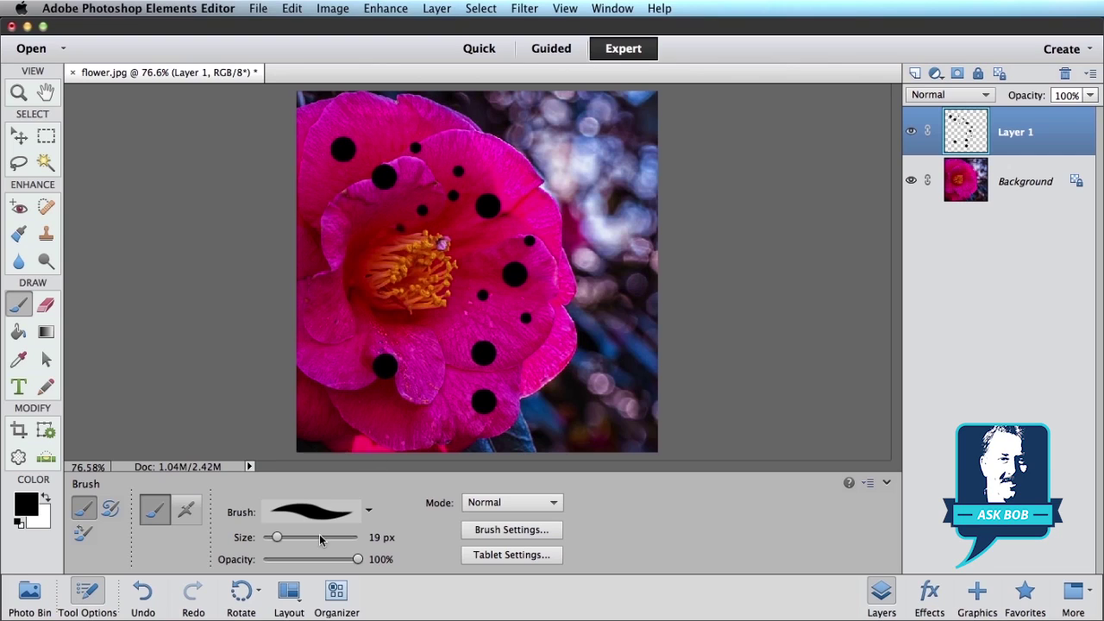
# - At 91 px, paint two large dots on the top-left and lower-left petals, then check the layer's visibility
pyautogui.moveTo(277, 538)
pyautogui.mouseDown()
pyautogui.moveTo(290, 535)
pyautogui.moveTo(378, 273)
pyautogui.moveTo(352, 194)
pyautogui.moveTo(332, 207)
pyautogui.moveTo(346, 242)
pyautogui.moveTo(317, 293)
pyautogui.moveTo(320, 362)
pyautogui.mouseUp()
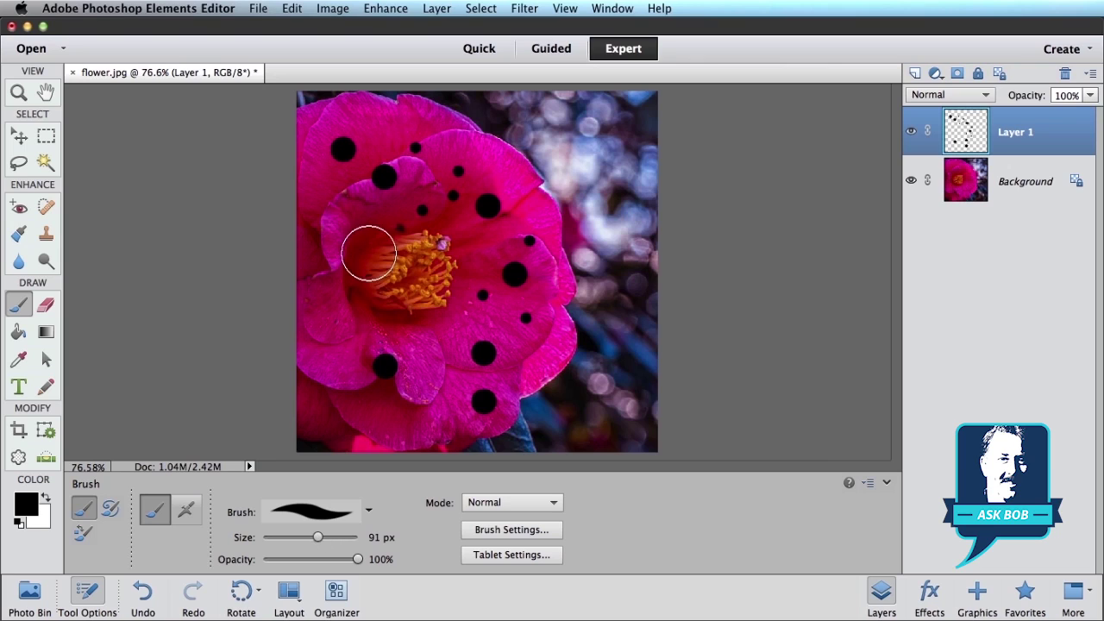
pyautogui.click(338, 141)
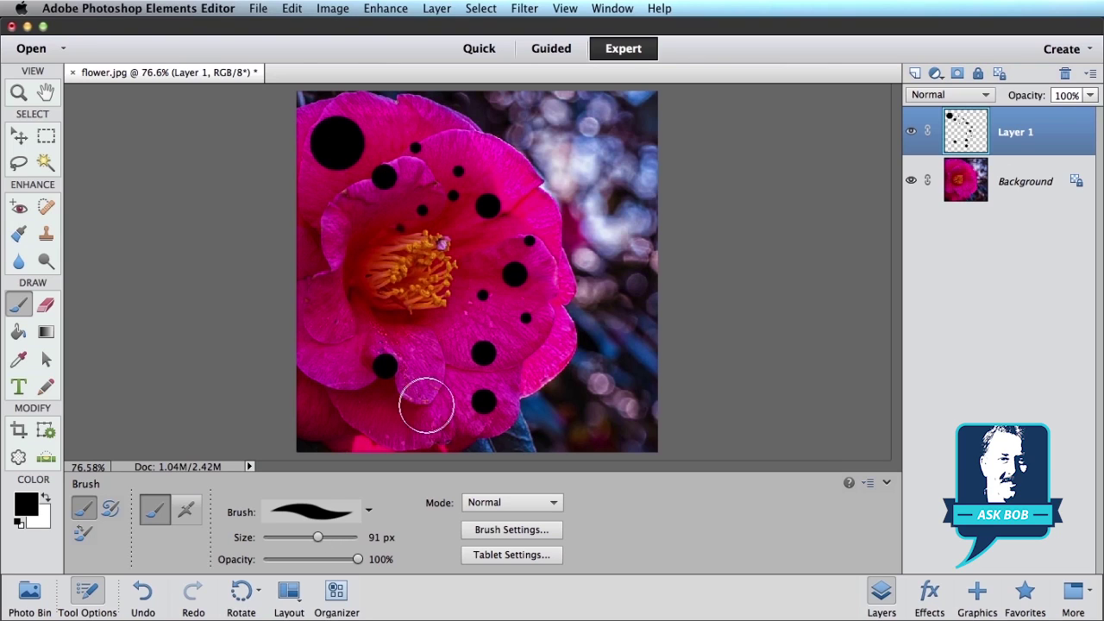
pyautogui.click(377, 366)
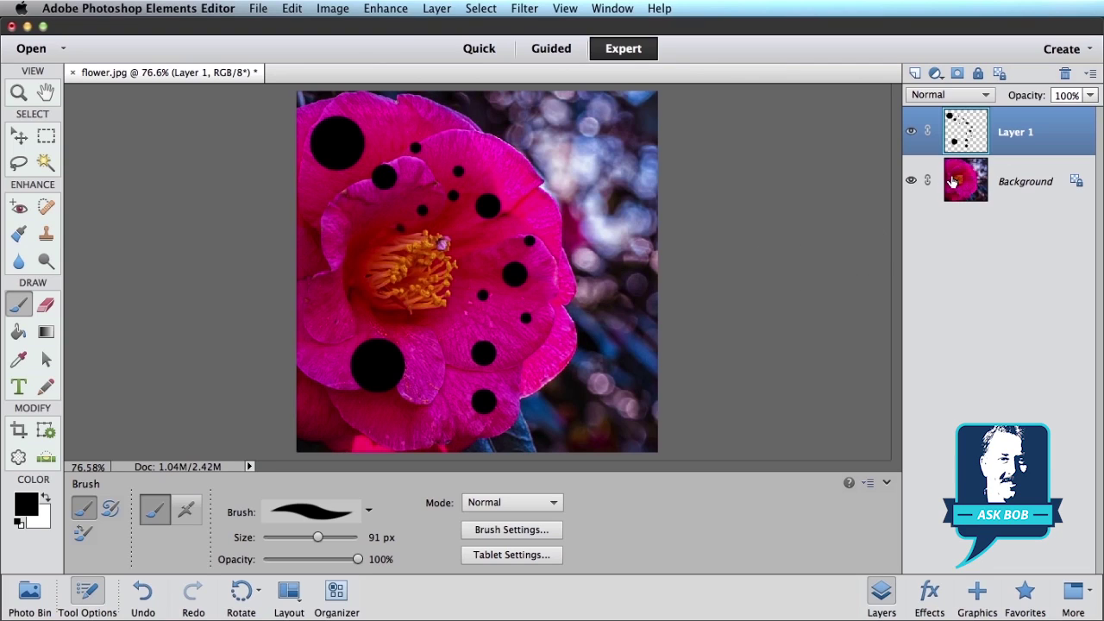
pyautogui.click(912, 132)
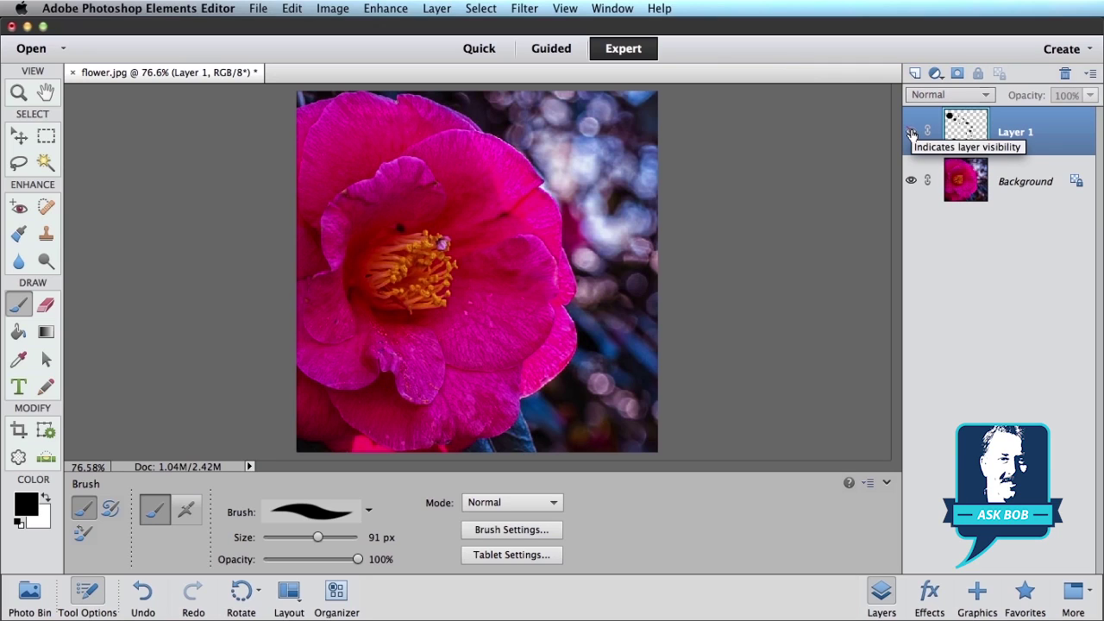
pyautogui.click(912, 132)
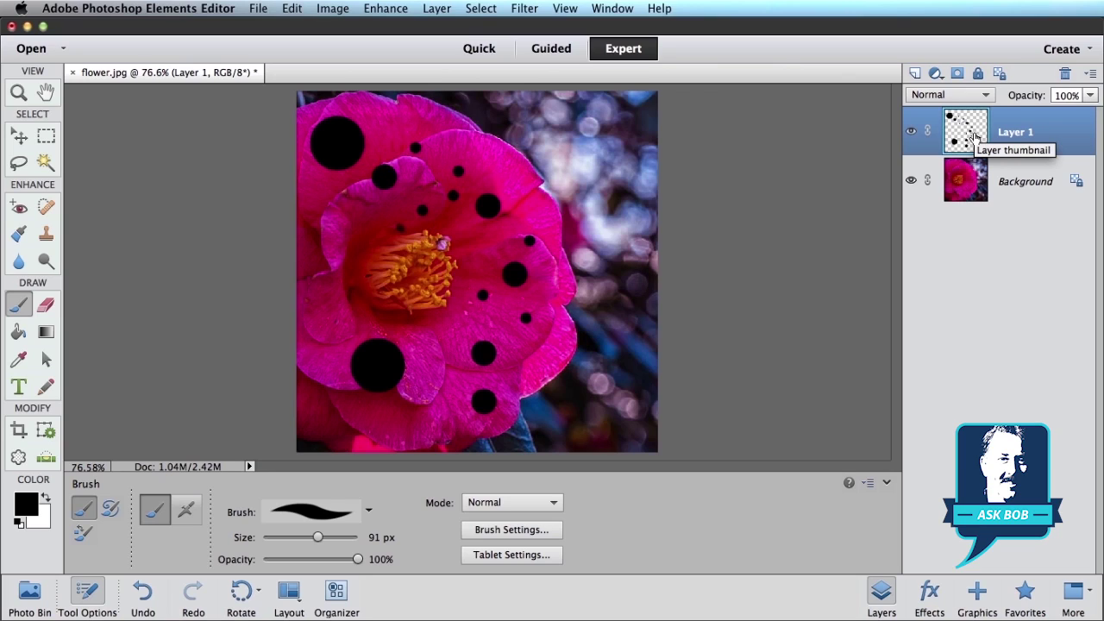
# - Apply a Ripple distortion with Amount 82 and Medium size to the dots on Layer 1
pyautogui.click(524, 11)
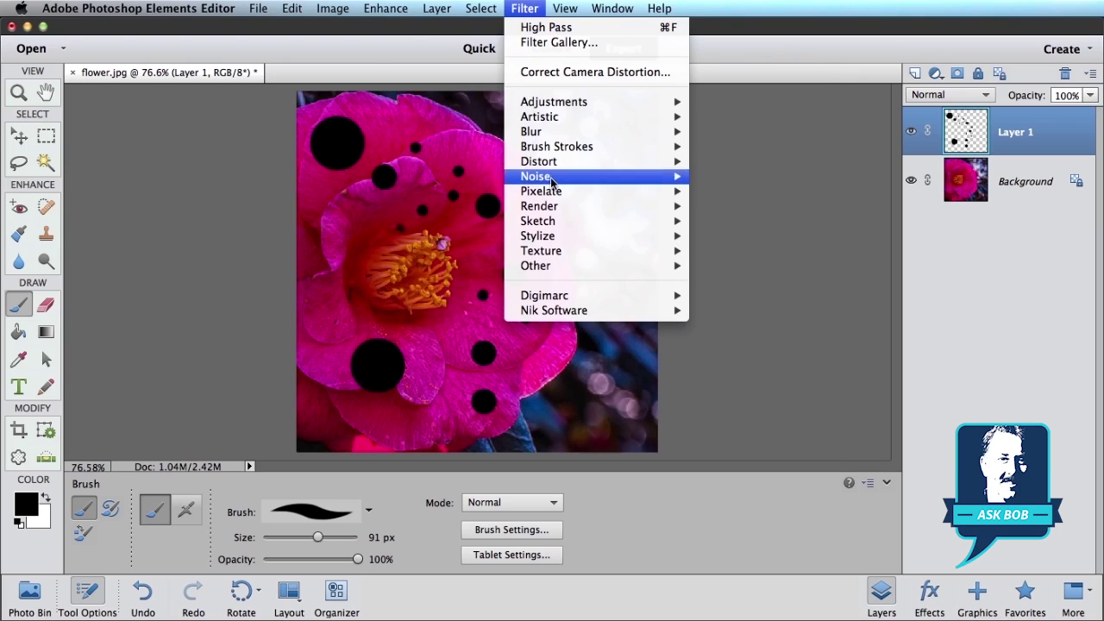
pyautogui.moveTo(553, 165)
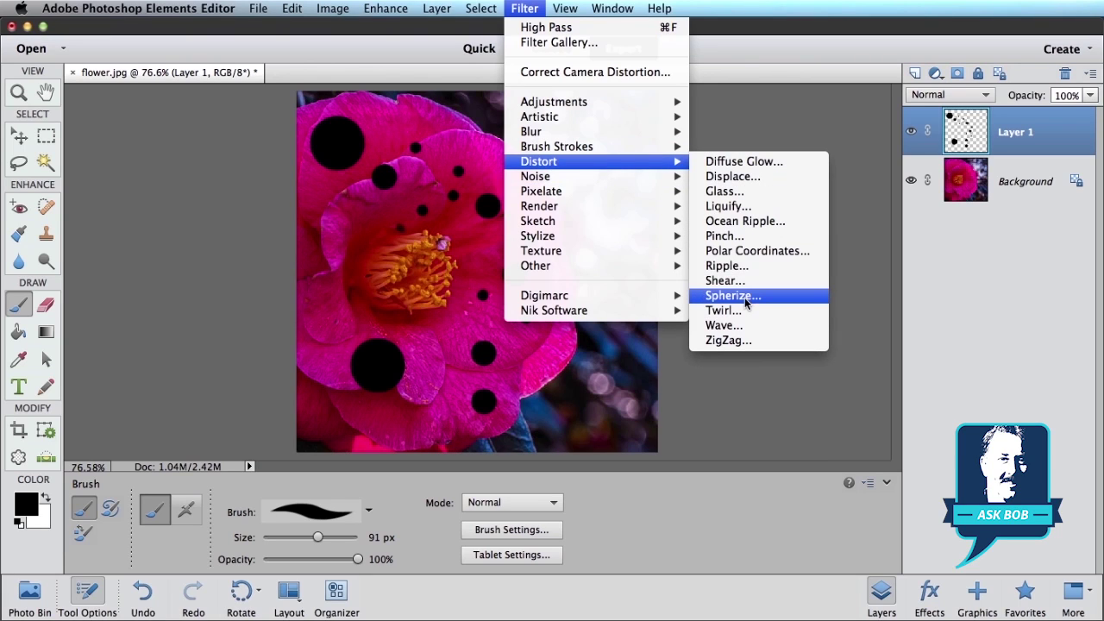
pyautogui.click(783, 271)
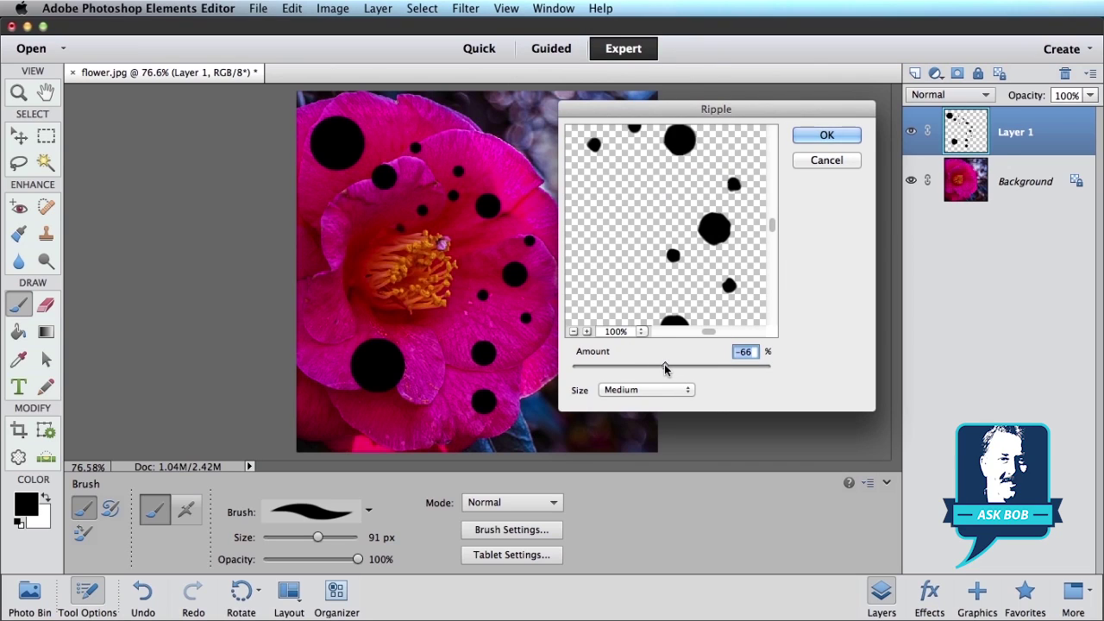
pyautogui.moveTo(665, 369)
pyautogui.mouseDown()
pyautogui.moveTo(701, 368)
pyautogui.moveTo(647, 369)
pyautogui.moveTo(679, 368)
pyautogui.mouseUp()
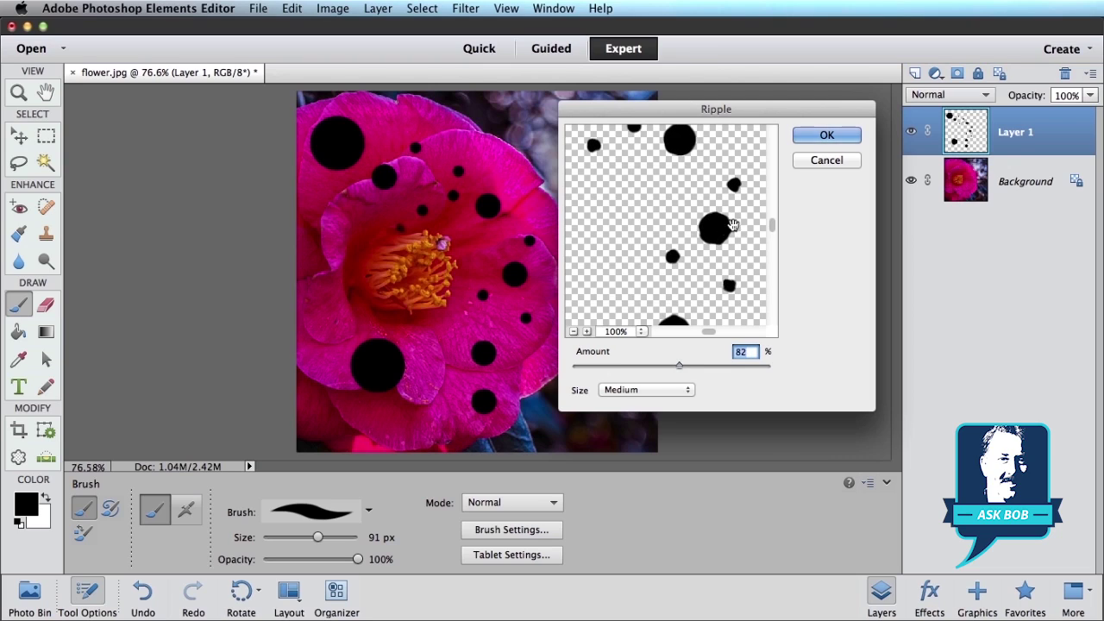
pyautogui.click(827, 137)
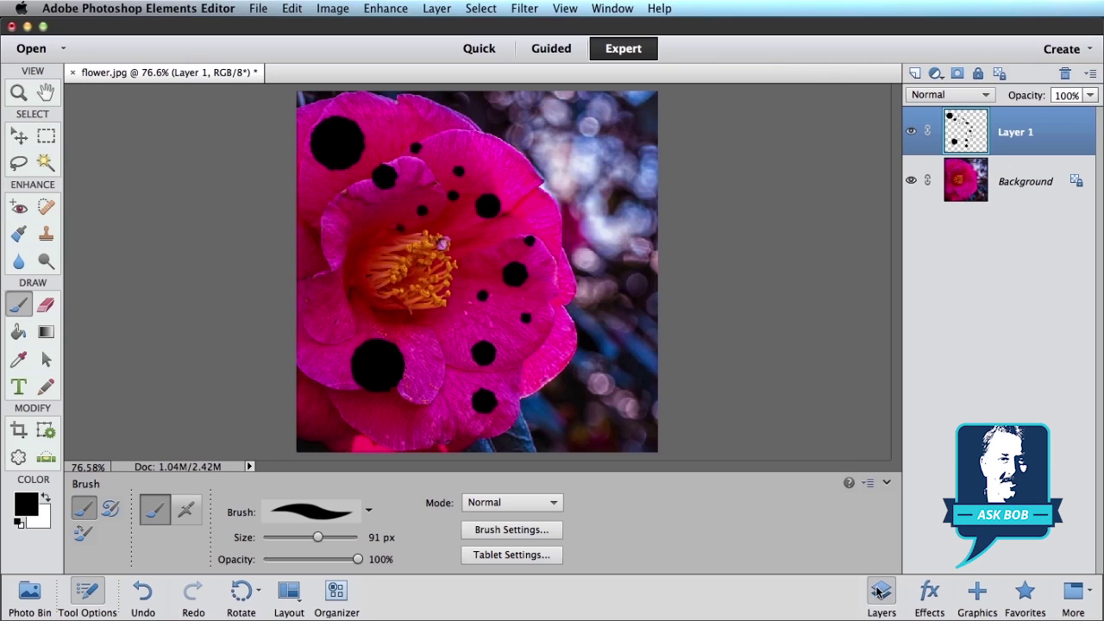
# - Drag the clear Wow Plastic layer style from the Styles panel onto the dot layer
pyautogui.click(930, 594)
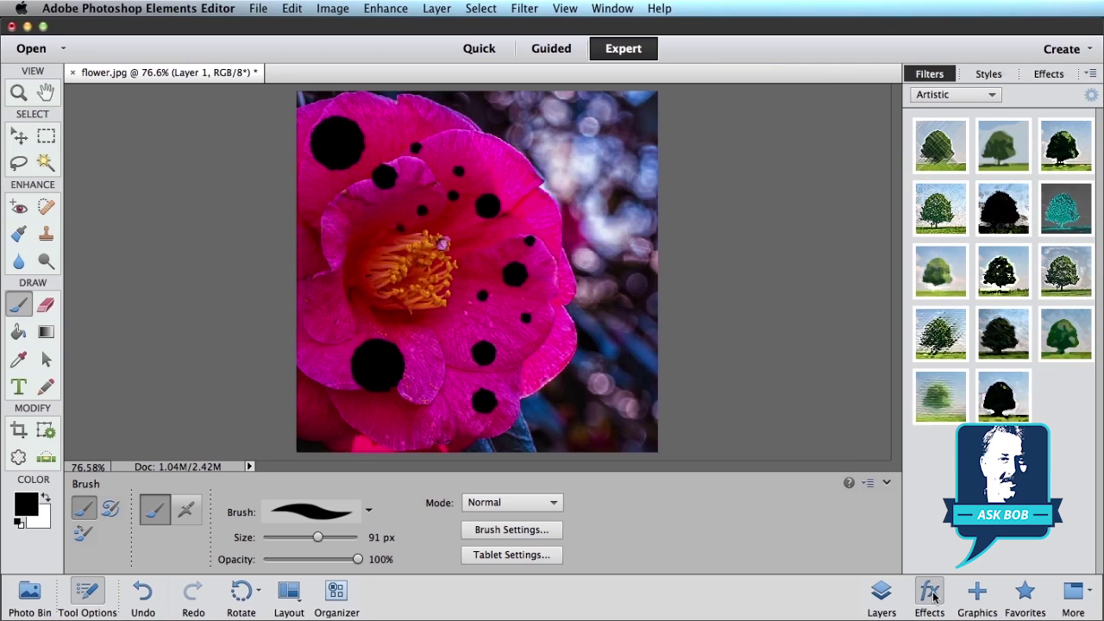
pyautogui.click(994, 79)
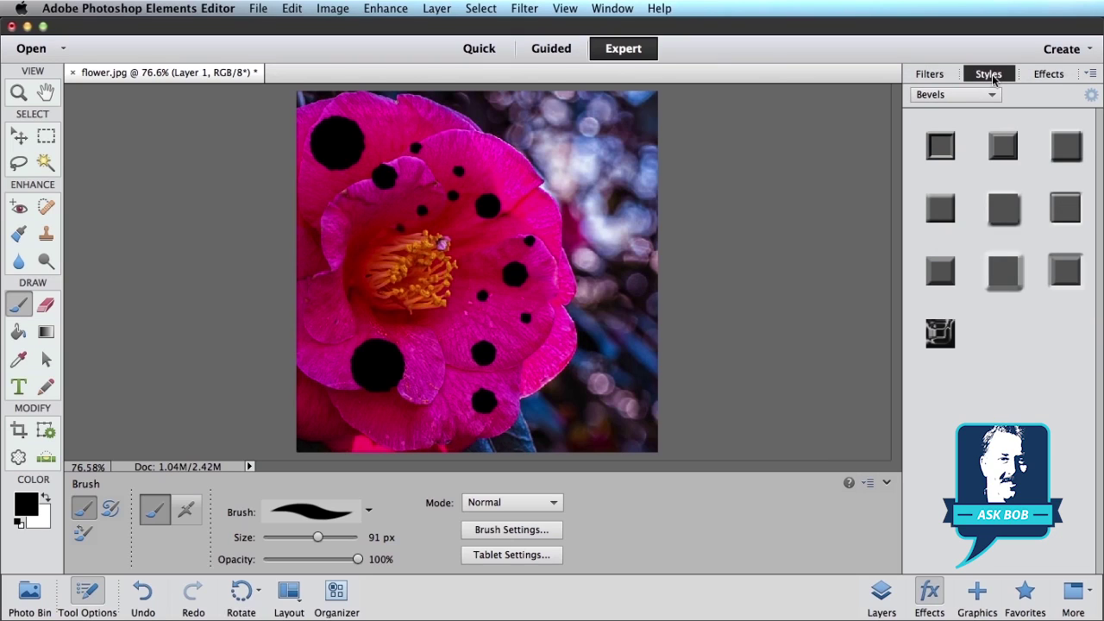
pyautogui.click(937, 96)
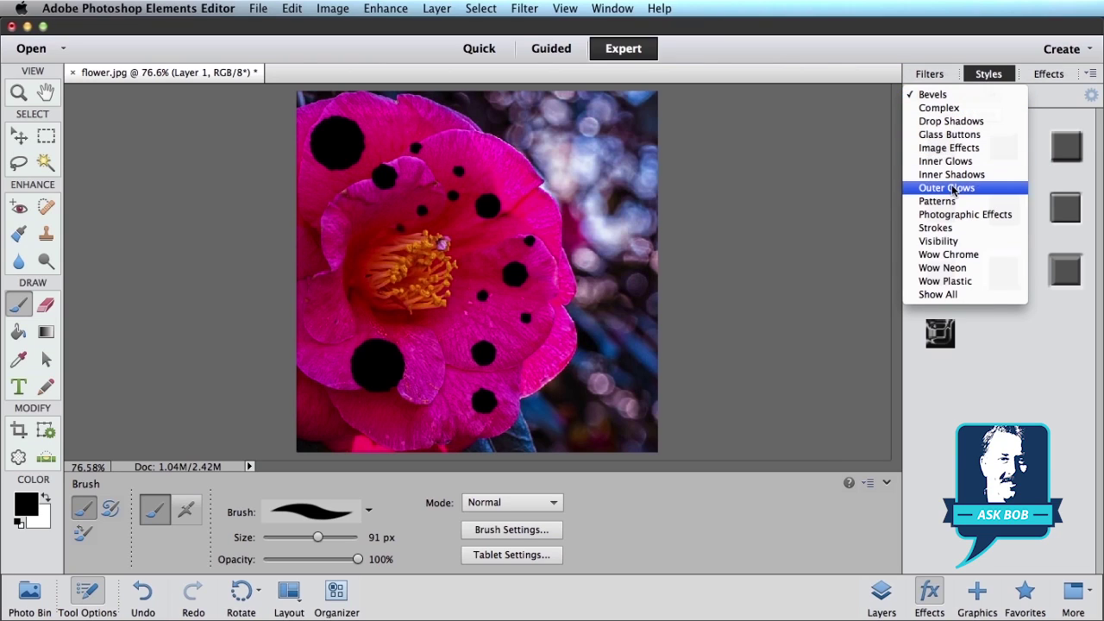
pyautogui.click(989, 280)
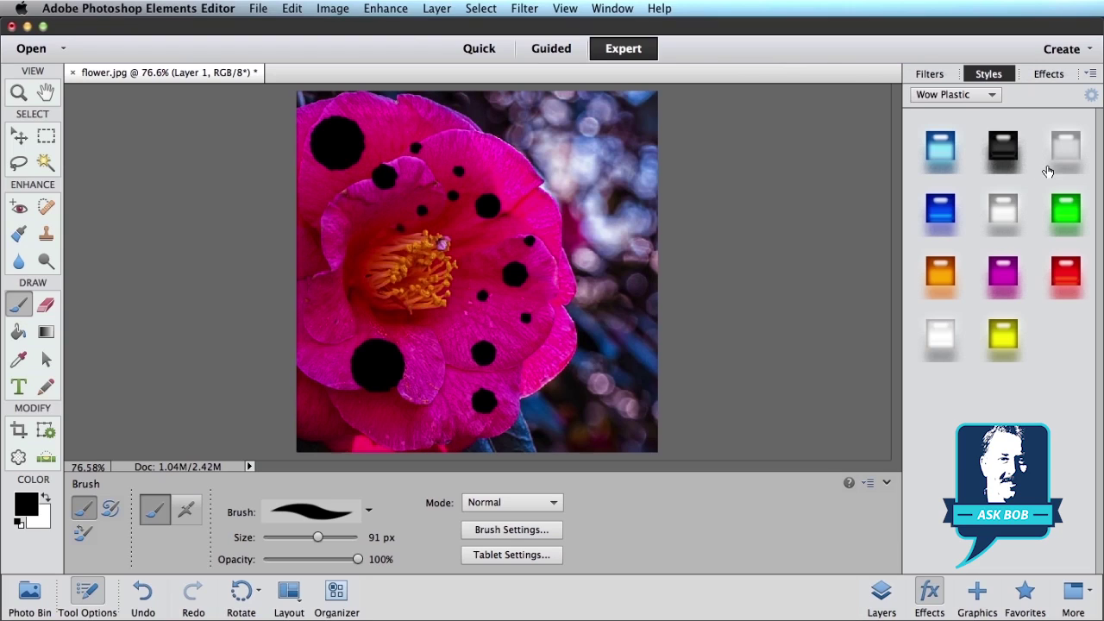
pyautogui.moveTo(1067, 149); pyautogui.dragTo(336, 147)
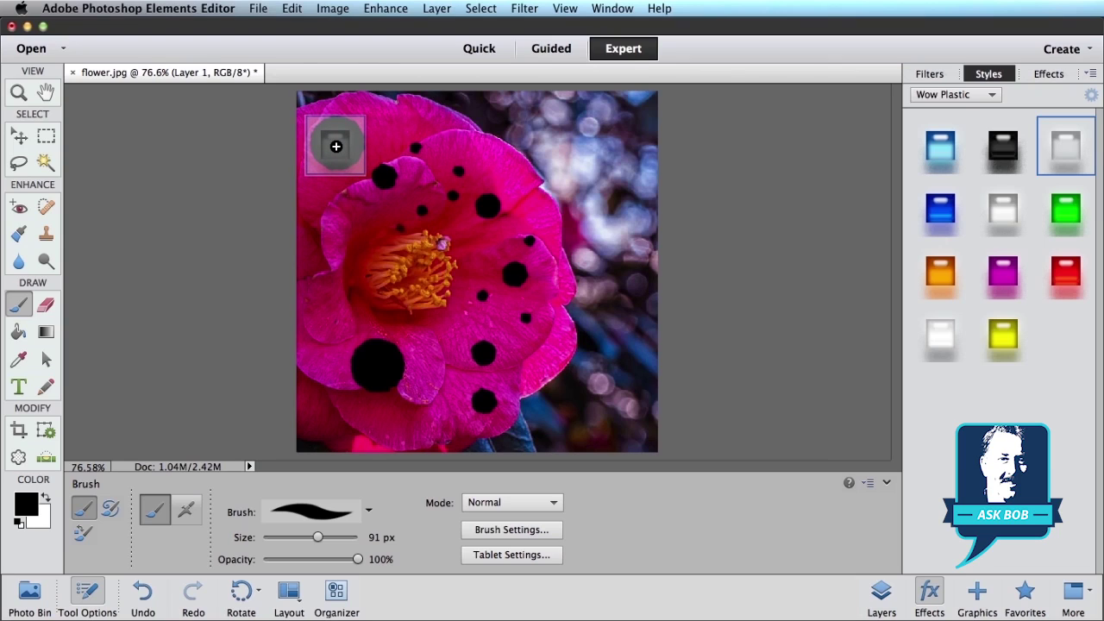
pyautogui.moveTo(335, 146); pyautogui.dragTo(336, 145)
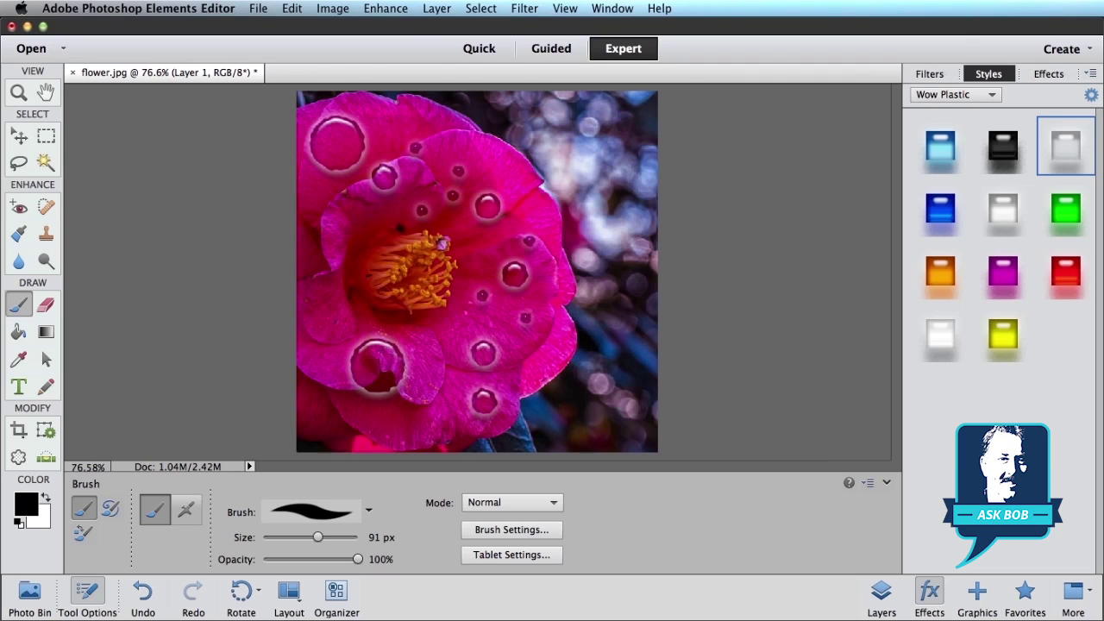
# - In Layer 1's Style Settings, turn off Glow and raise Bevel Size from 11 to 16 px
pyautogui.click(881, 594)
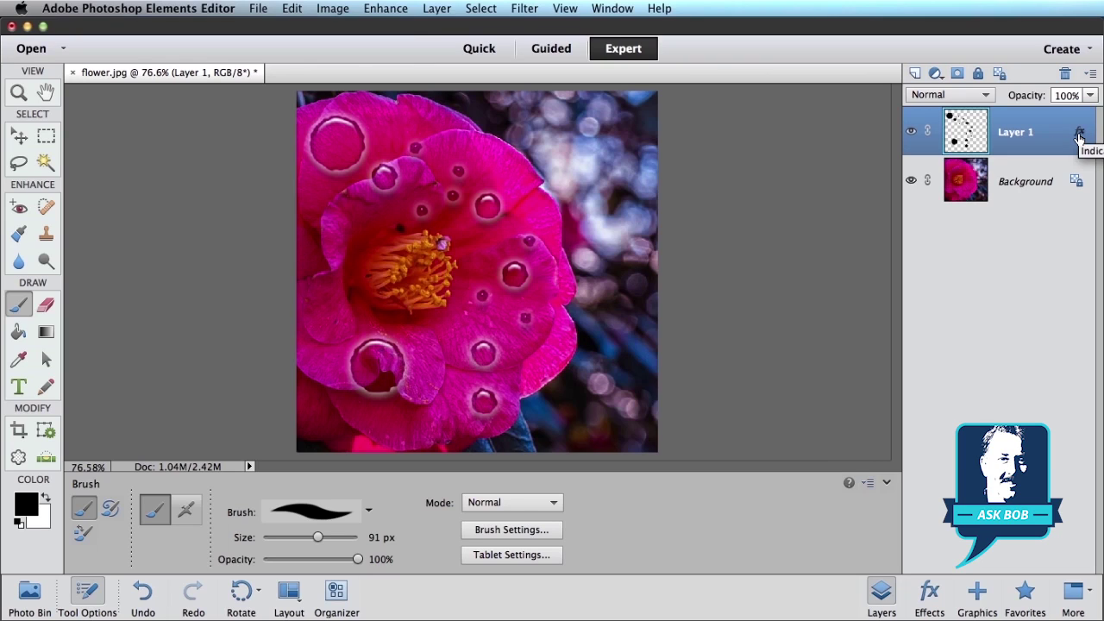
pyautogui.doubleClick(1079, 138)
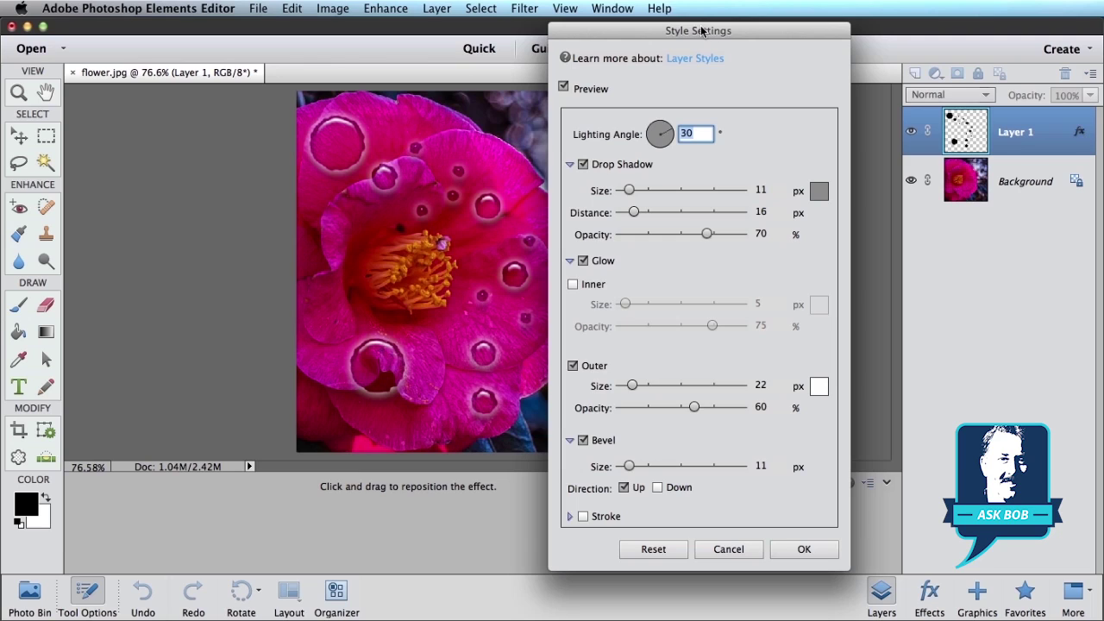
pyautogui.moveTo(702, 31); pyautogui.dragTo(770, 44)
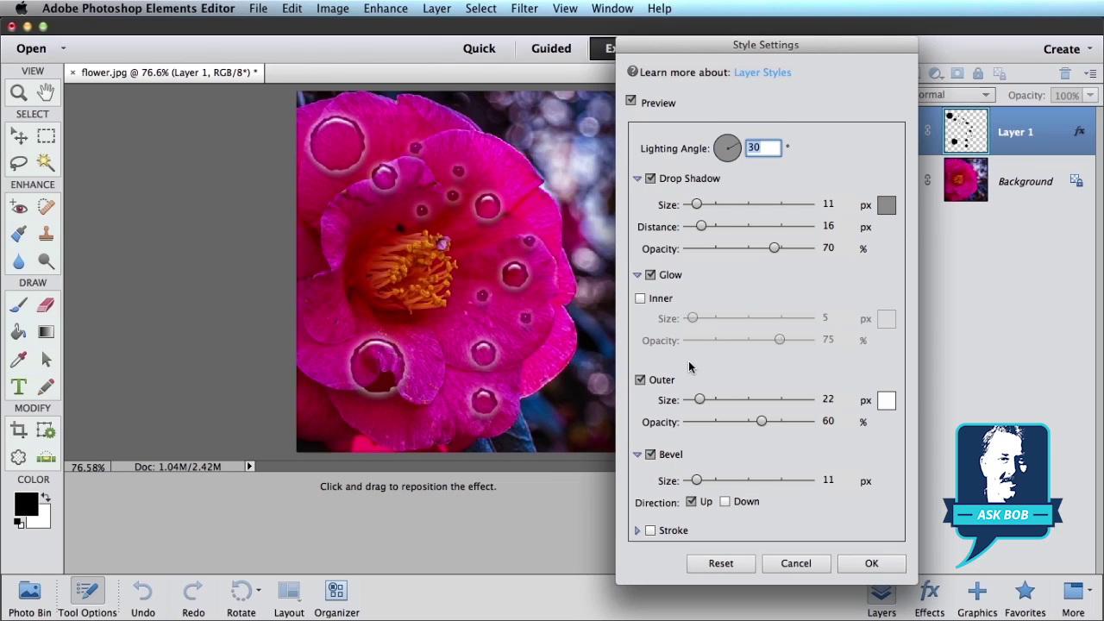
pyautogui.click(651, 276)
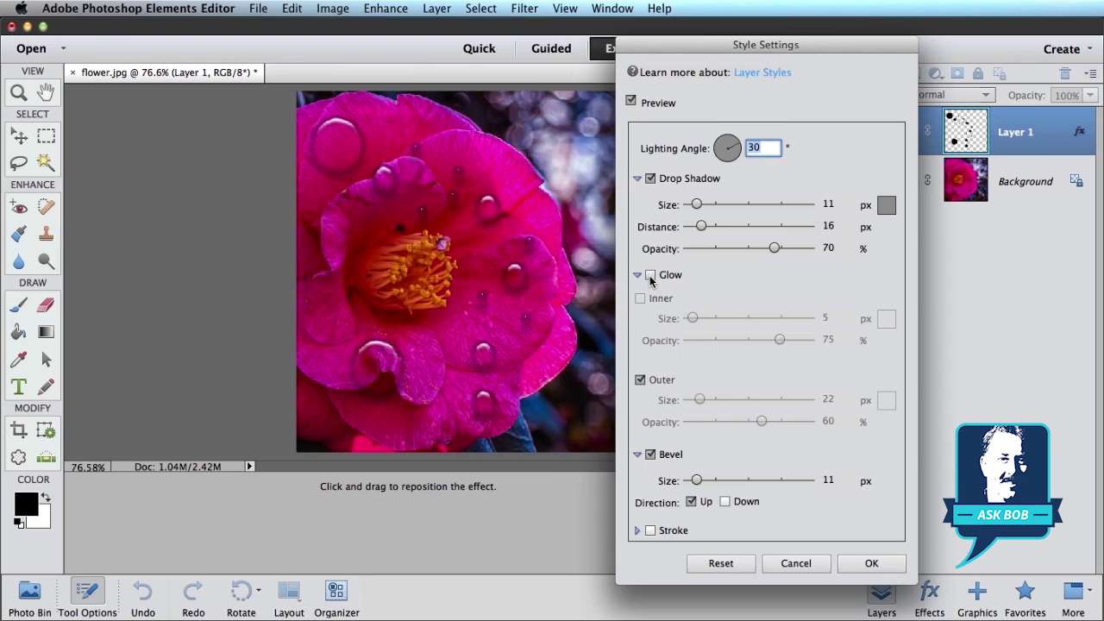
pyautogui.click(638, 275)
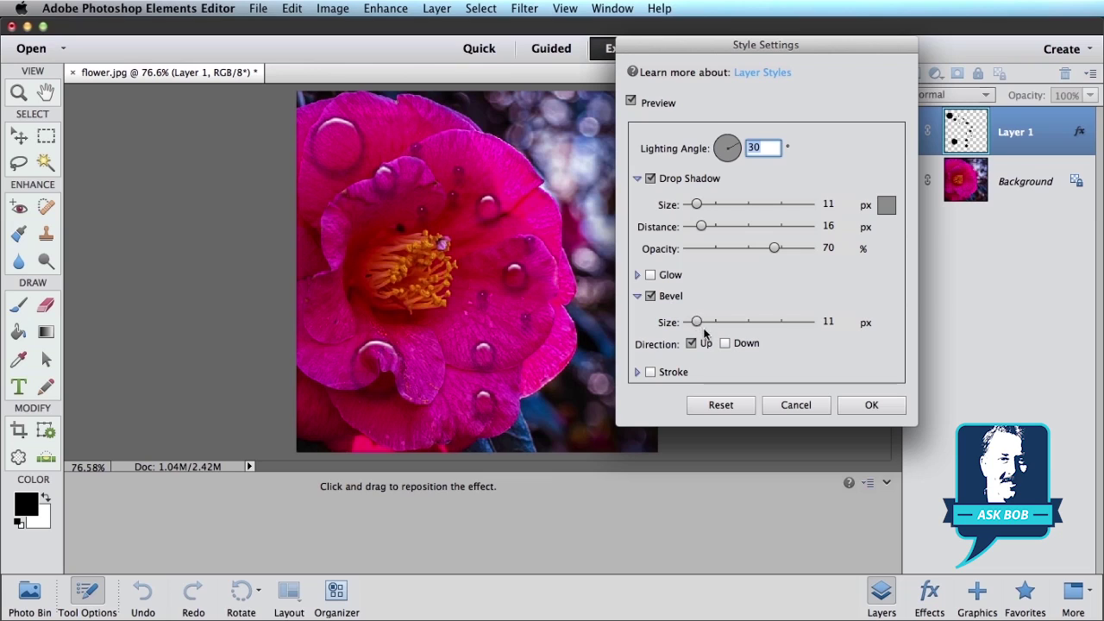
pyautogui.moveTo(698, 325); pyautogui.dragTo(700, 326)
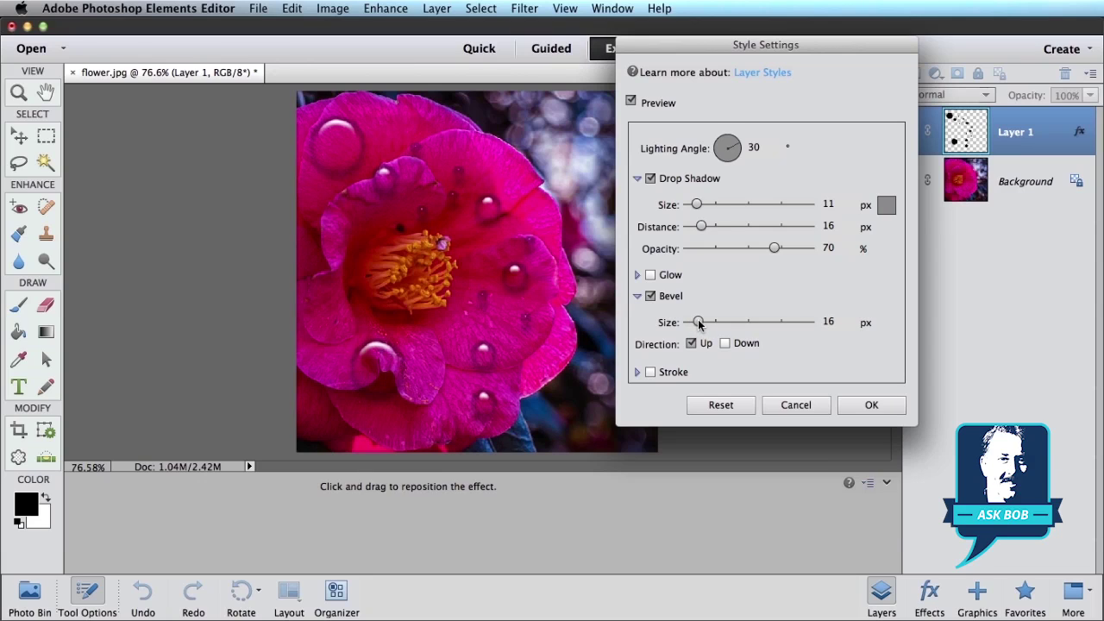
# - Set Drop Shadow Size to 4 px and Distance to 2 px, then apply the style settings
pyautogui.click(651, 178)
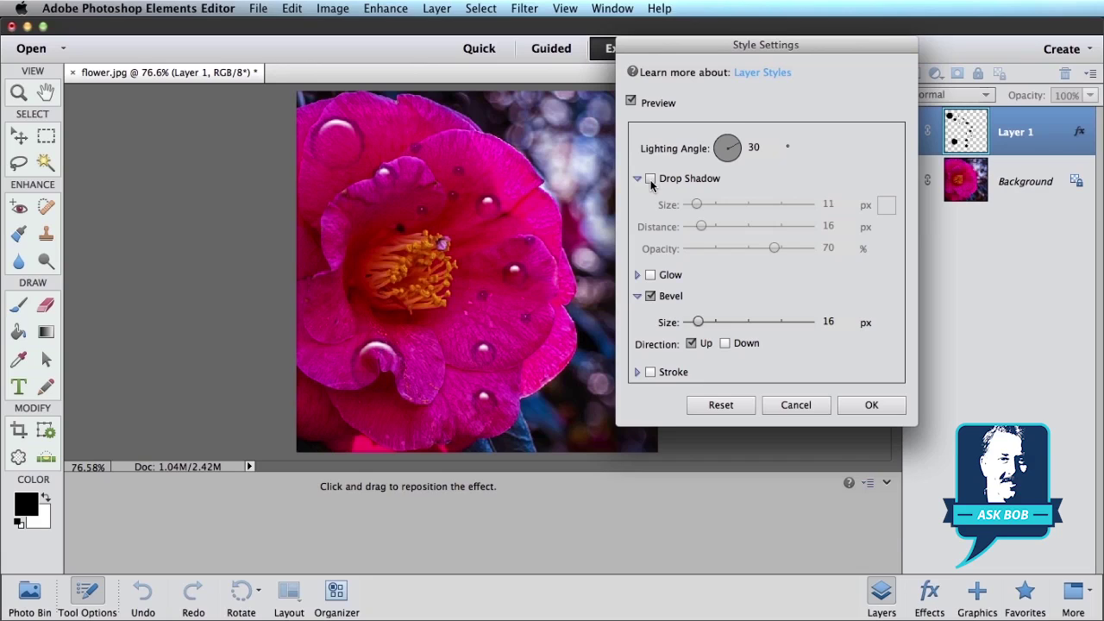
pyautogui.click(652, 178)
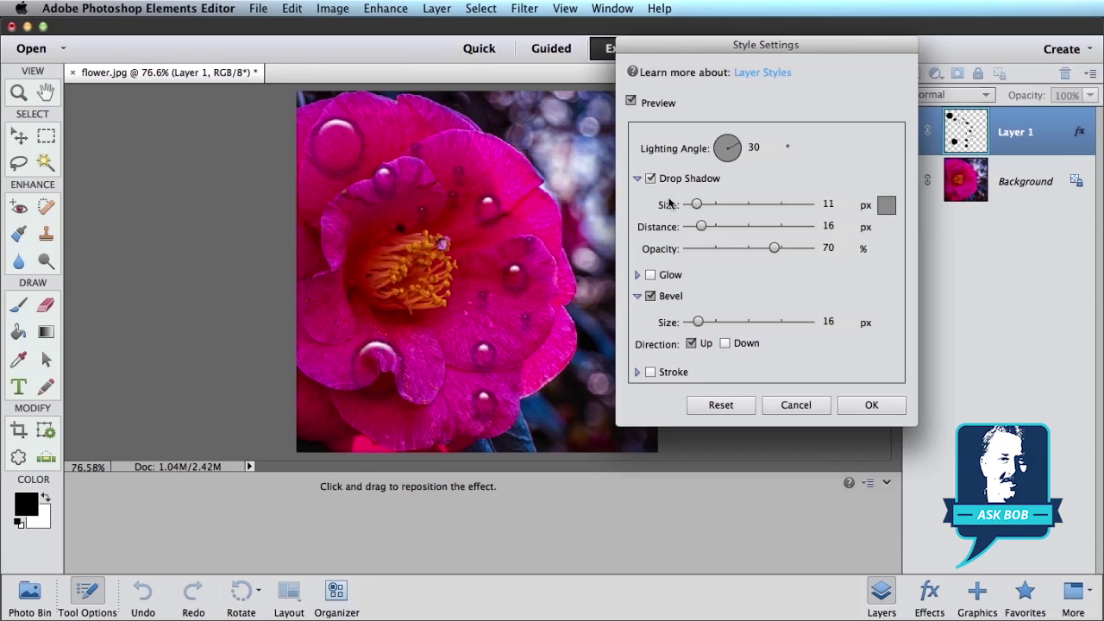
pyautogui.moveTo(698, 207); pyautogui.dragTo(693, 233)
pyautogui.press('Tab')
pyautogui.press('Tab')
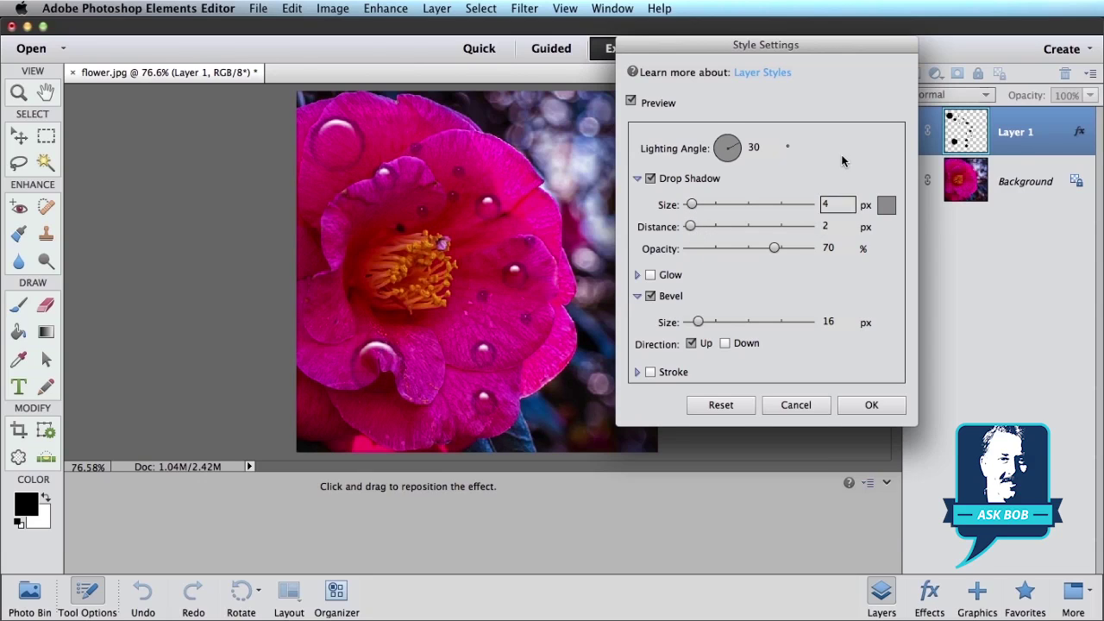
pyautogui.press('Tab')
pyautogui.click(857, 409)
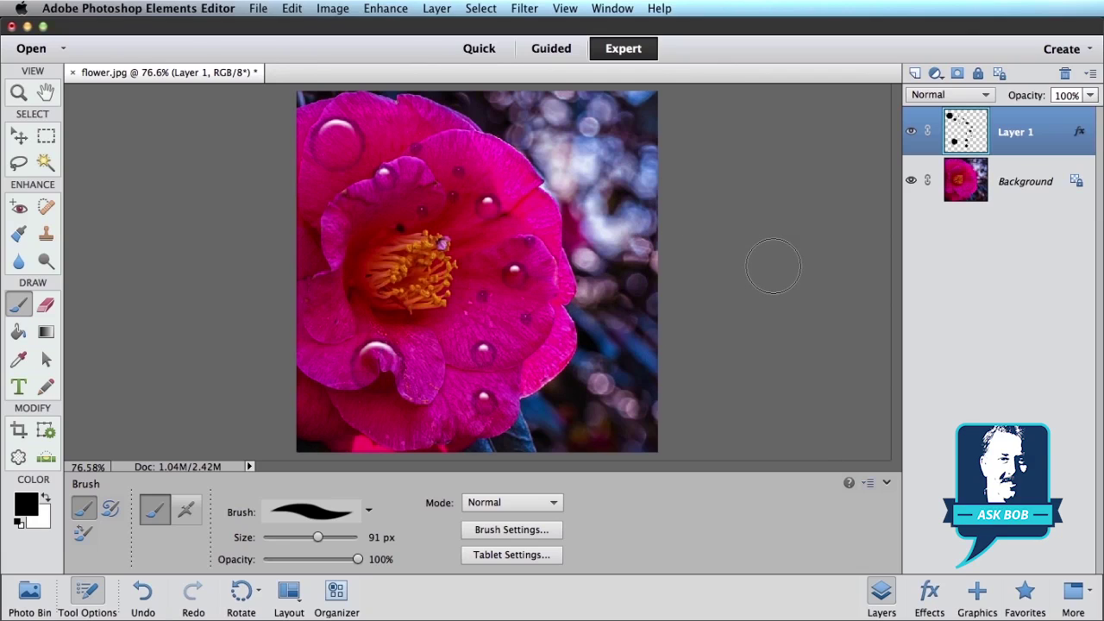
# - With a 25 px brush, paint three elongated drop shapes on the petals, then shrink to 9 px
pyautogui.click(911, 132)
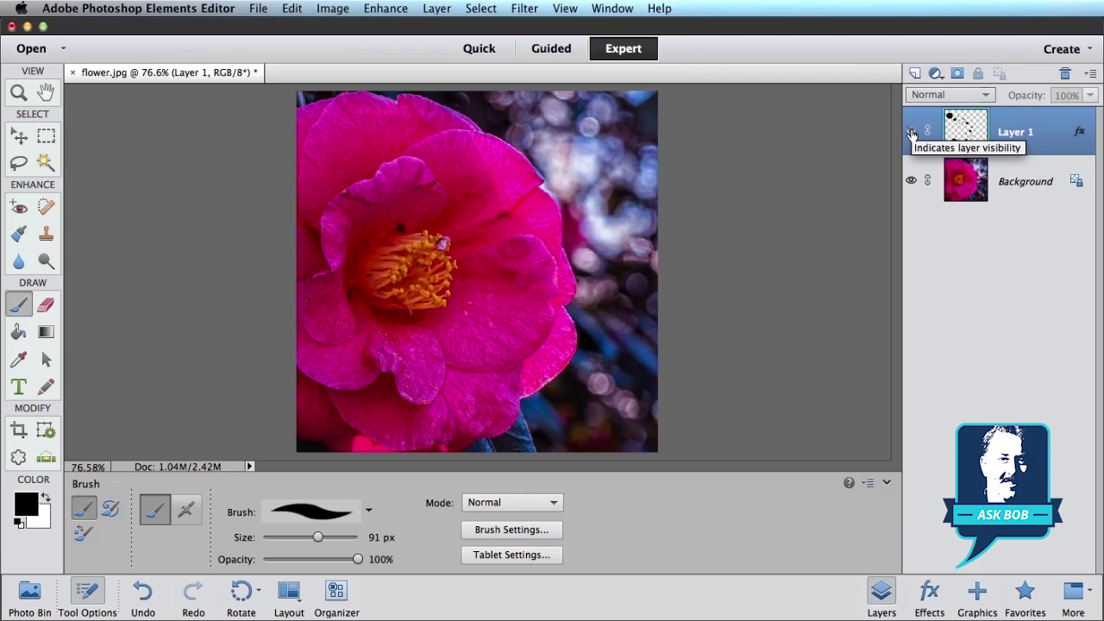
pyautogui.click(911, 132)
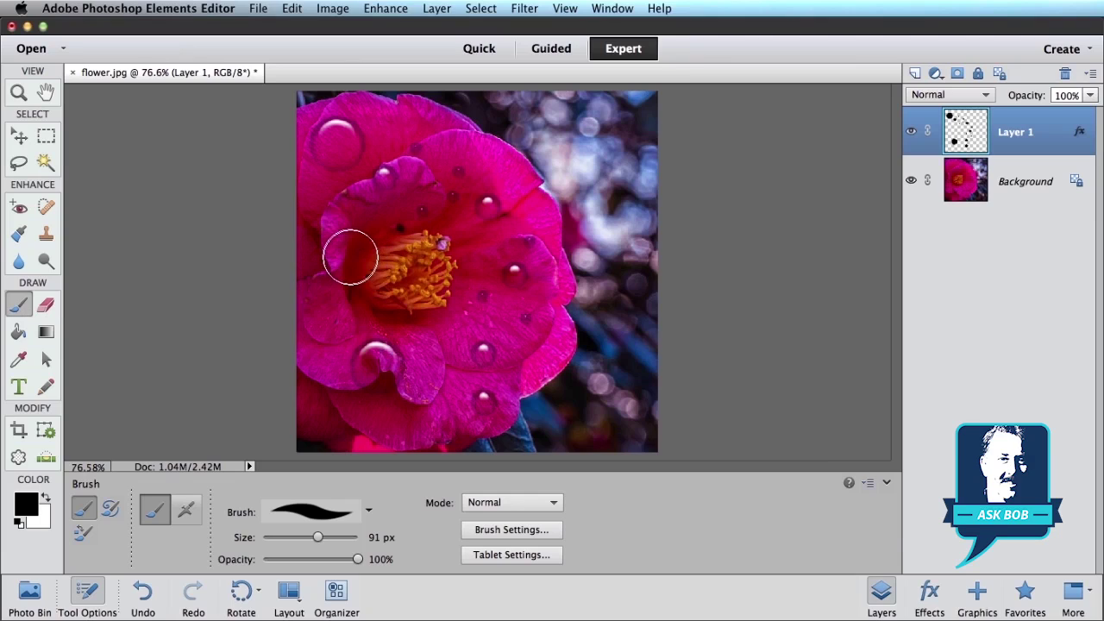
pyautogui.press('[')
pyautogui.press('[')
pyautogui.press('[')
pyautogui.press('[')
pyautogui.press('[')
pyautogui.press('[')
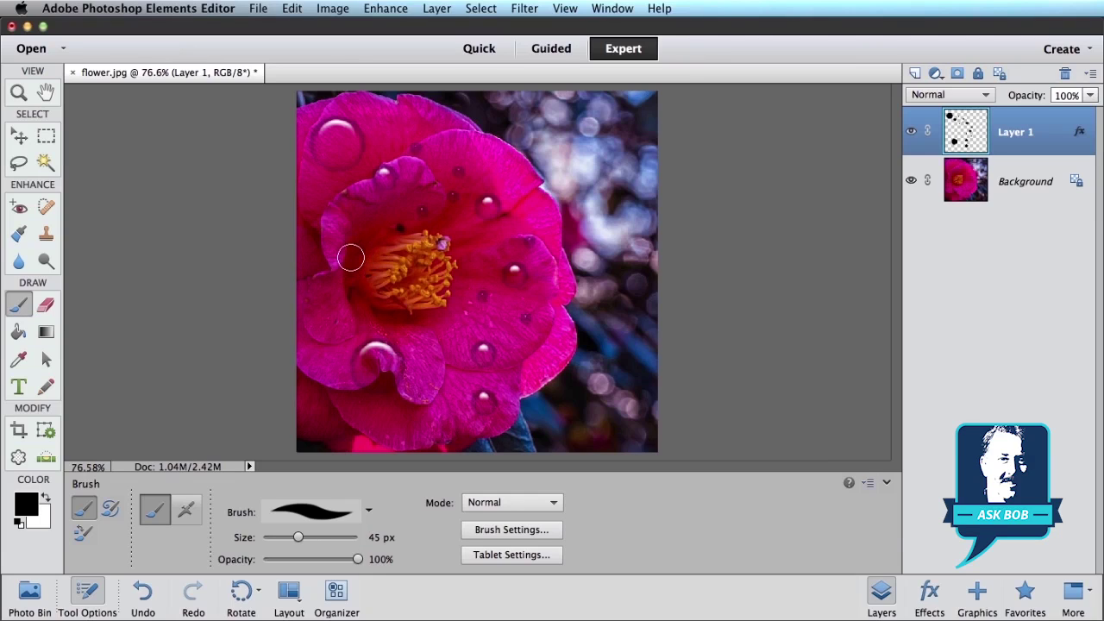
pyautogui.press('[')
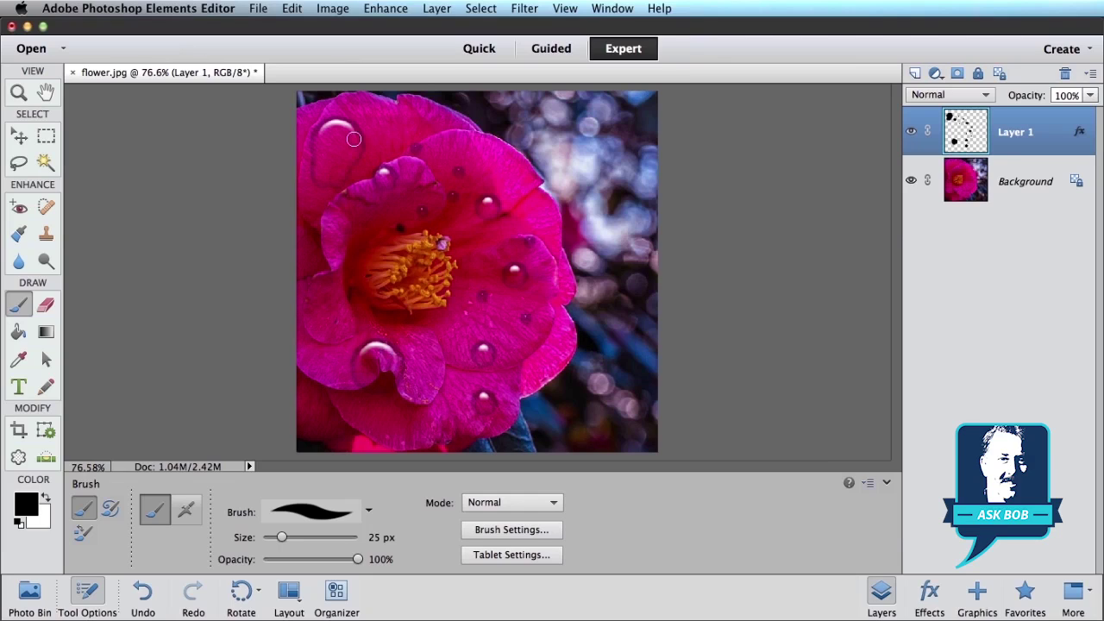
pyautogui.moveTo(343, 118); pyautogui.dragTo(397, 144)
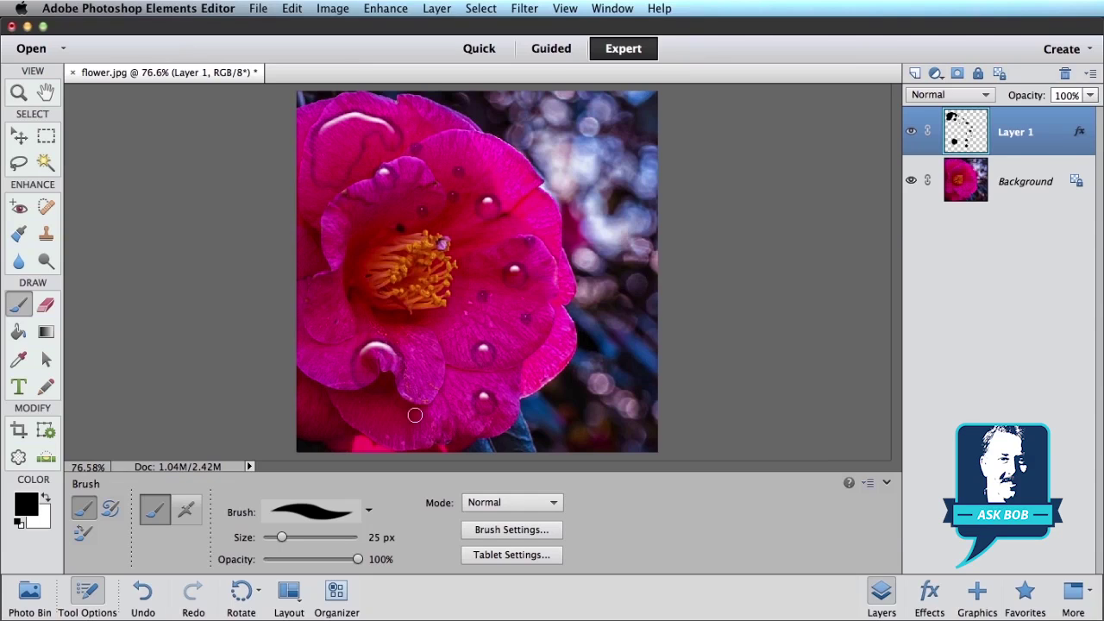
pyautogui.moveTo(466, 342); pyautogui.dragTo(500, 357)
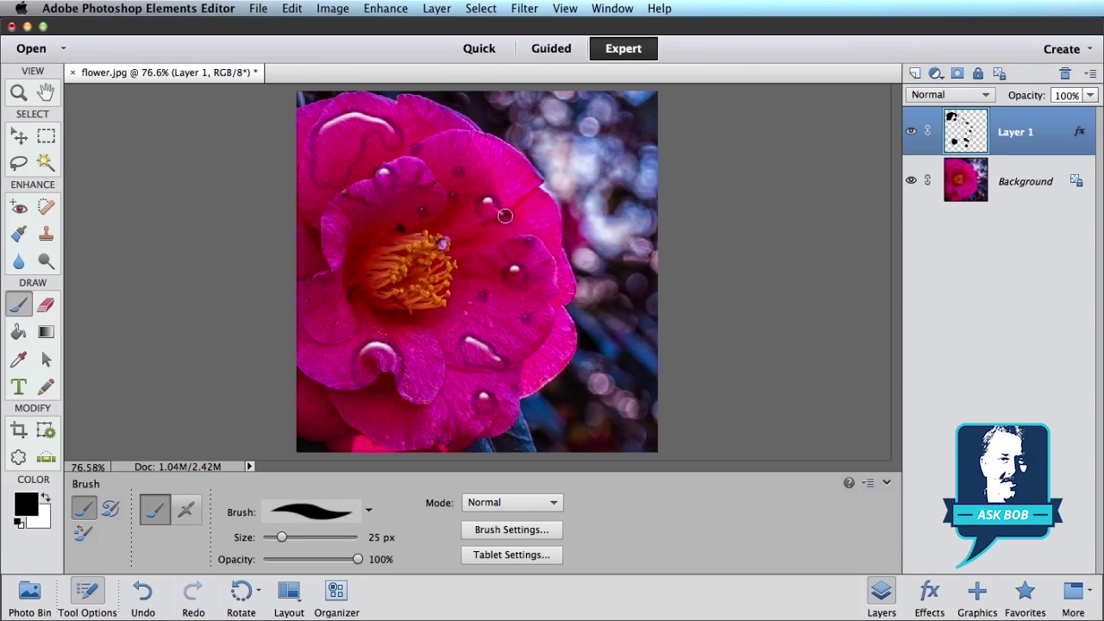
pyautogui.moveTo(492, 205); pyautogui.dragTo(497, 208)
pyautogui.press('[')
pyautogui.press('[')
pyautogui.press('[')
pyautogui.press('[')
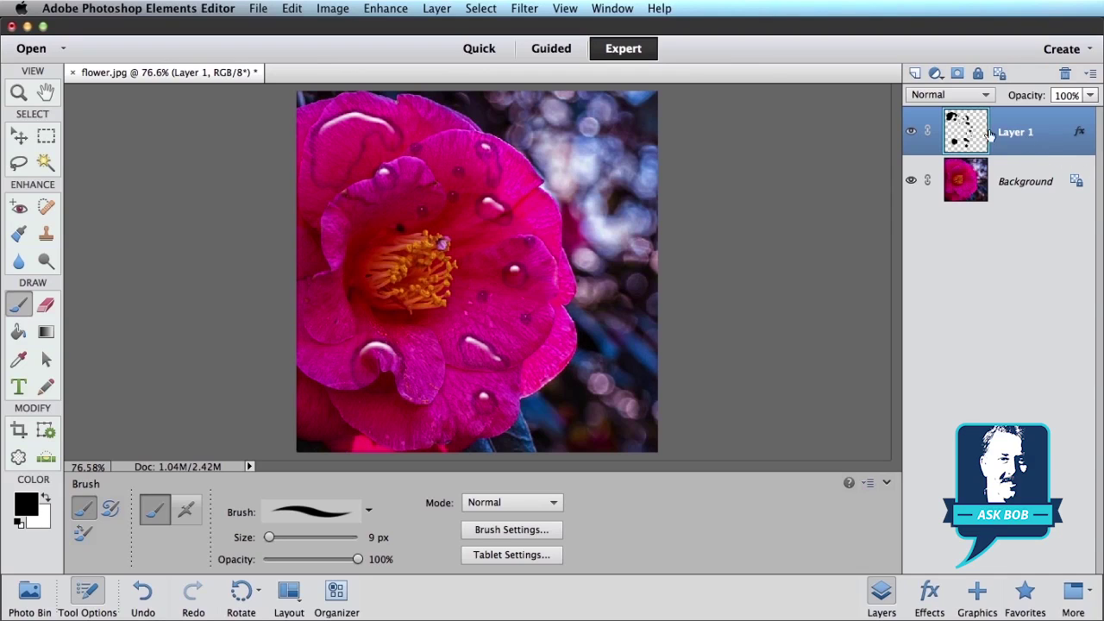
# - Apply Unsharp Mask to Layer 1 with Amount 500%, Radius 250 px and Threshold 38 levels
pyautogui.click(384, 11)
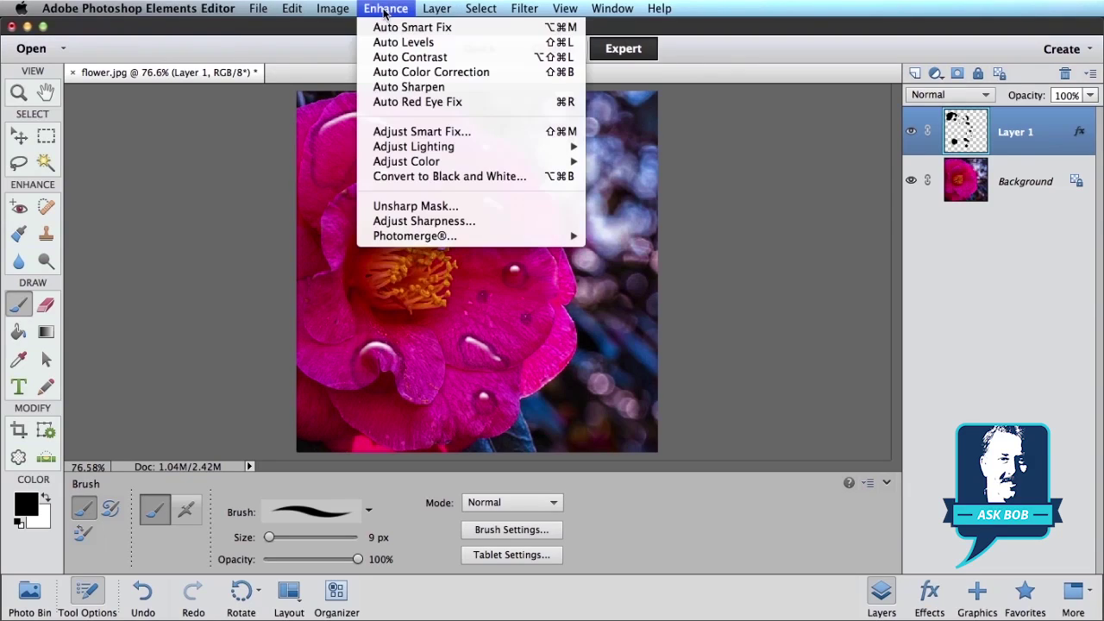
pyautogui.click(476, 212)
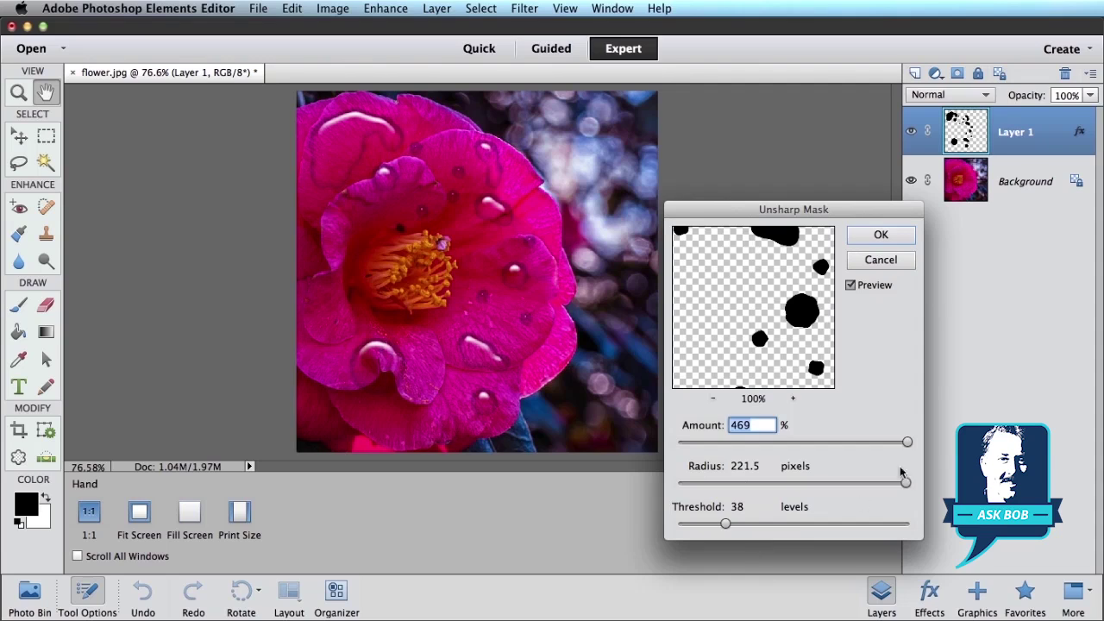
pyautogui.moveTo(906, 444); pyautogui.dragTo(759, 443)
pyautogui.moveTo(906, 483); pyautogui.dragTo(760, 483)
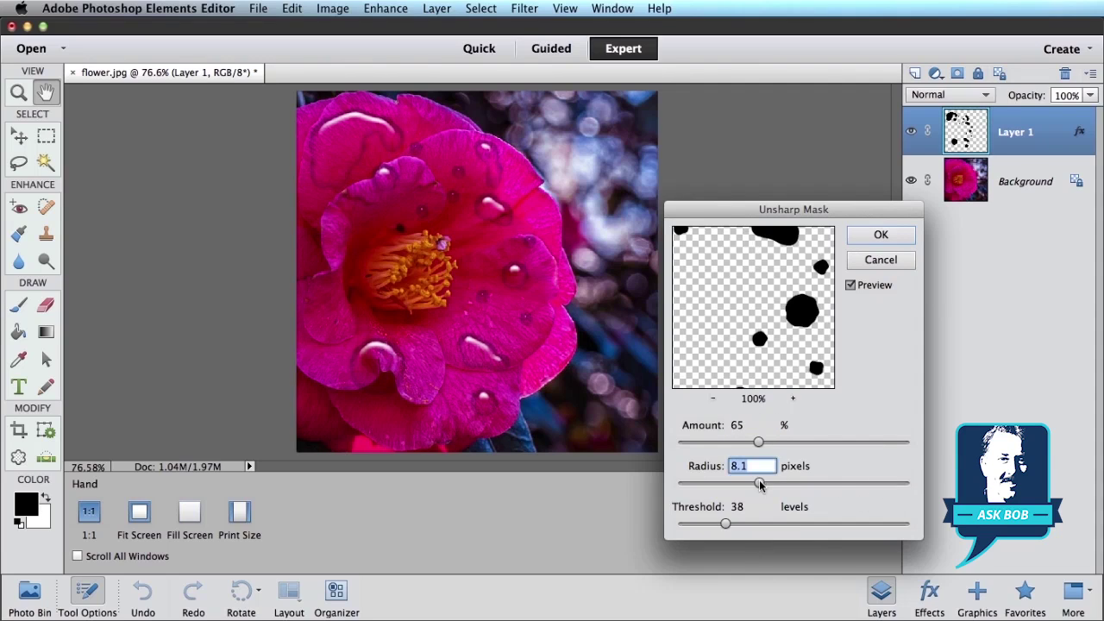
pyautogui.moveTo(759, 441); pyautogui.dragTo(922, 442)
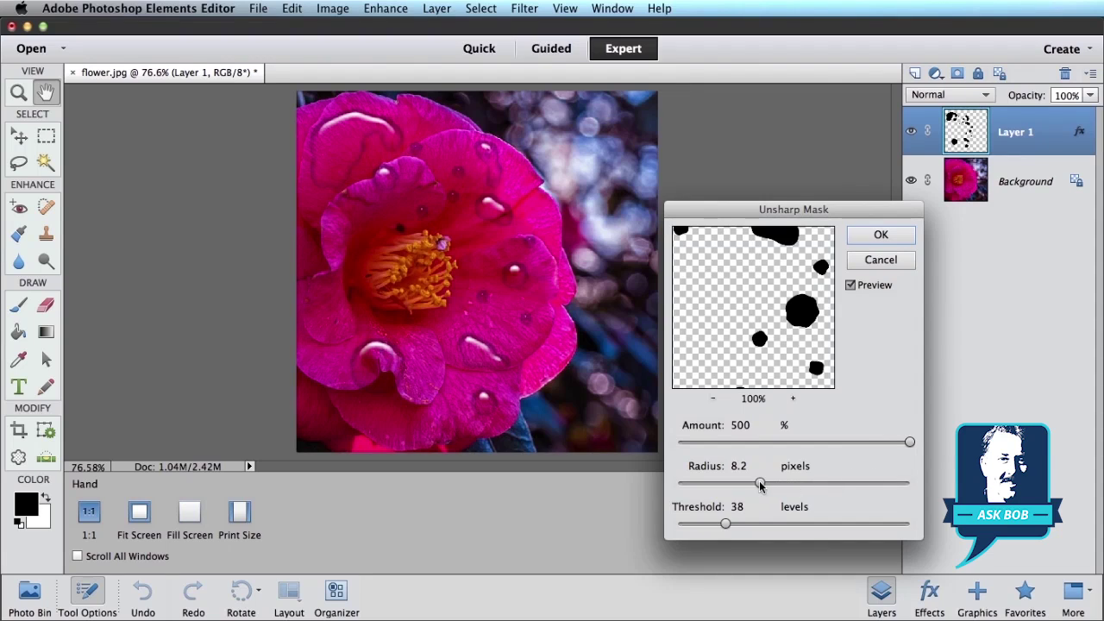
pyautogui.moveTo(763, 485); pyautogui.dragTo(920, 489)
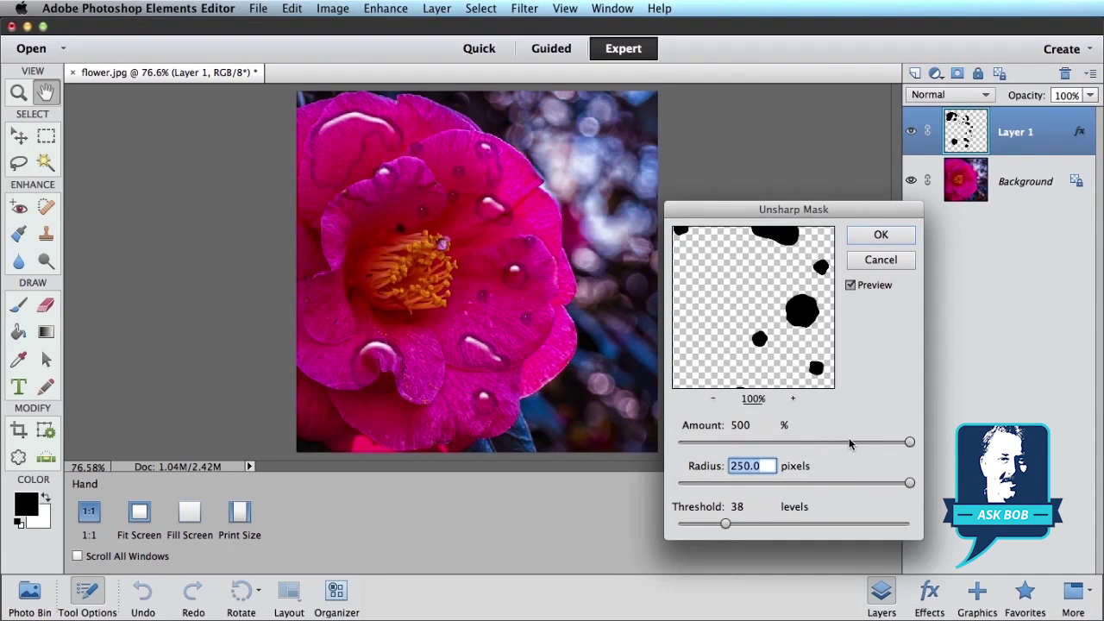
pyautogui.click(851, 286)
pyautogui.click(851, 286)
pyautogui.click(852, 286)
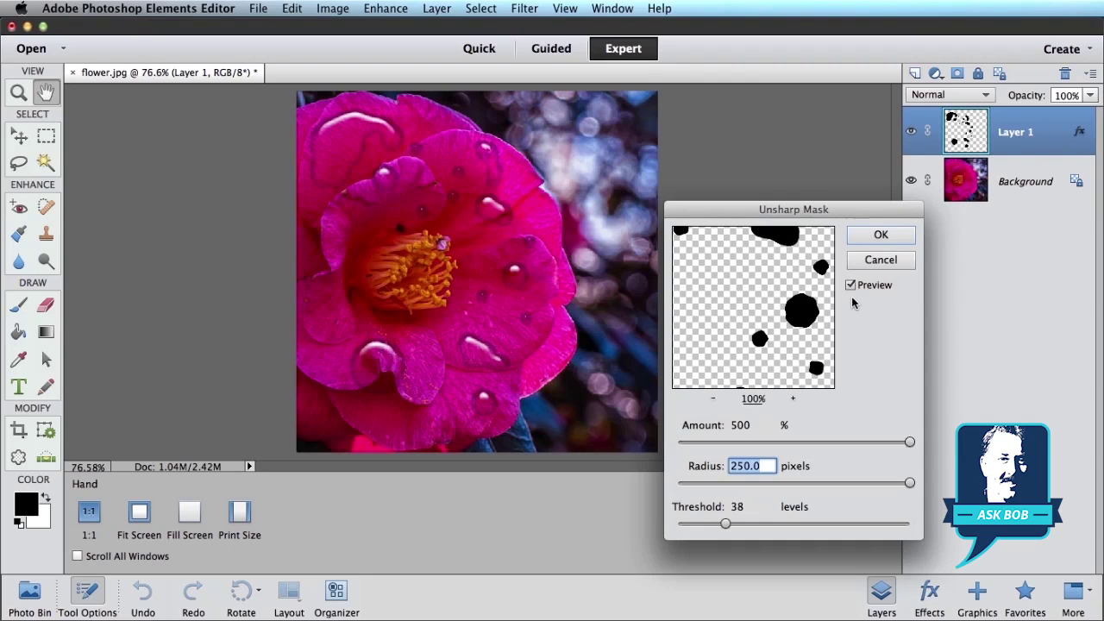
pyautogui.click(881, 236)
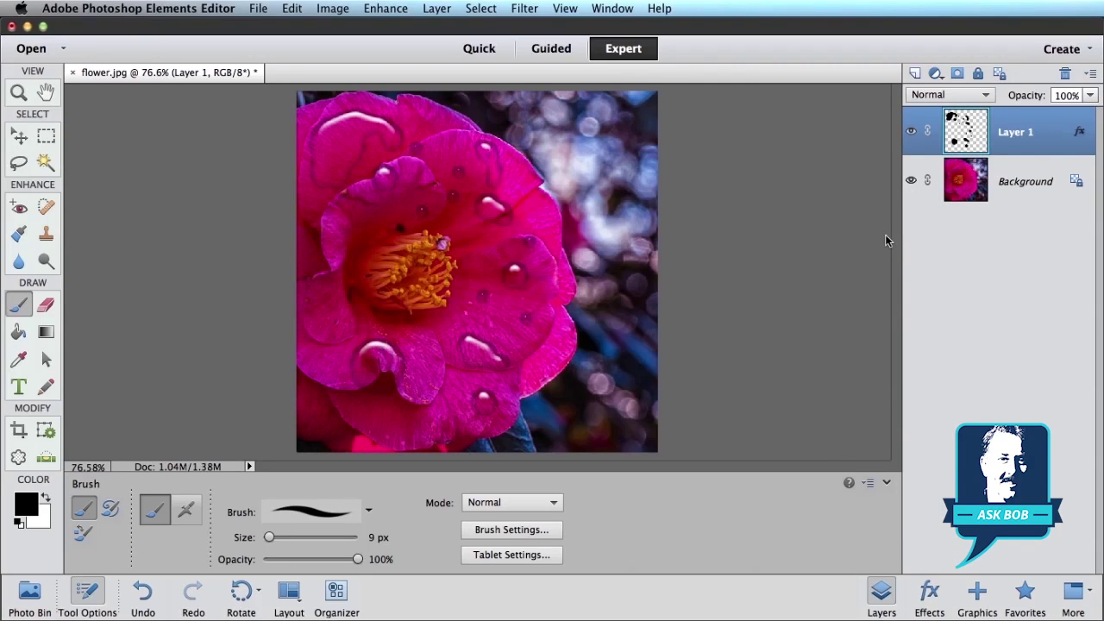